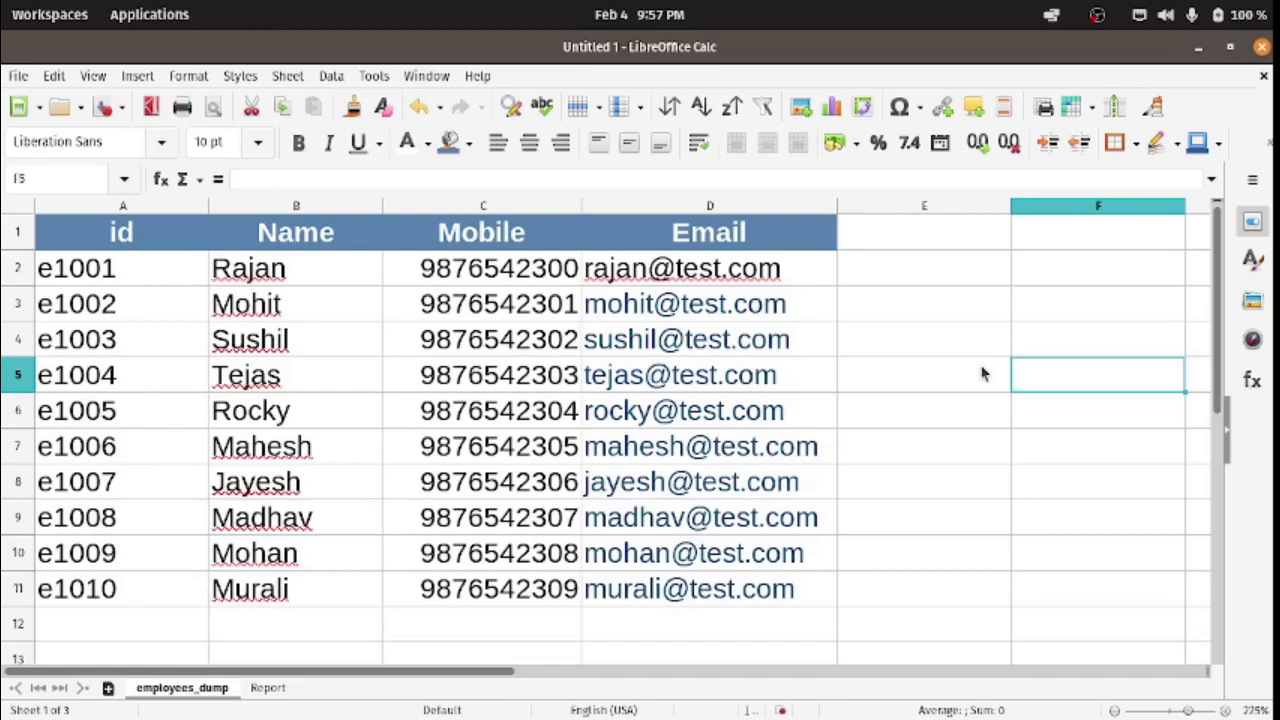
Compare the ids listed on the Report sheet with the employee records on the employees_dump sheet.
left_click(268, 690)
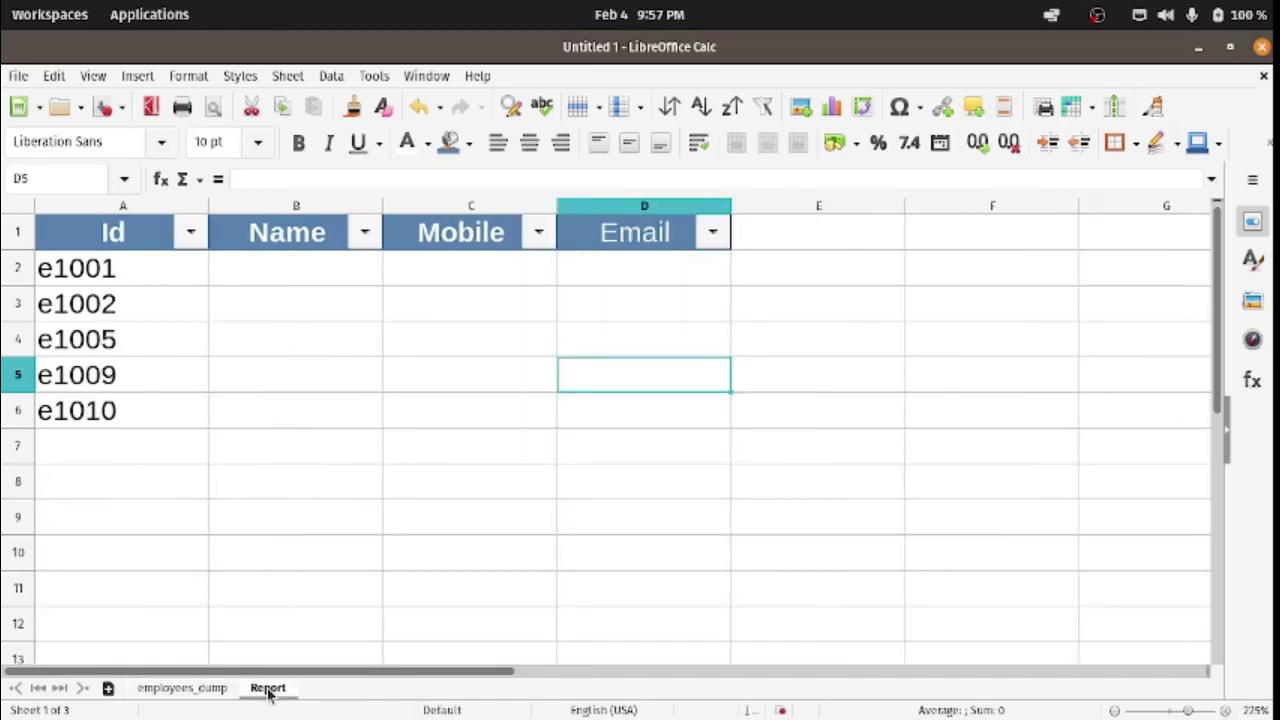
left_click(197, 688)
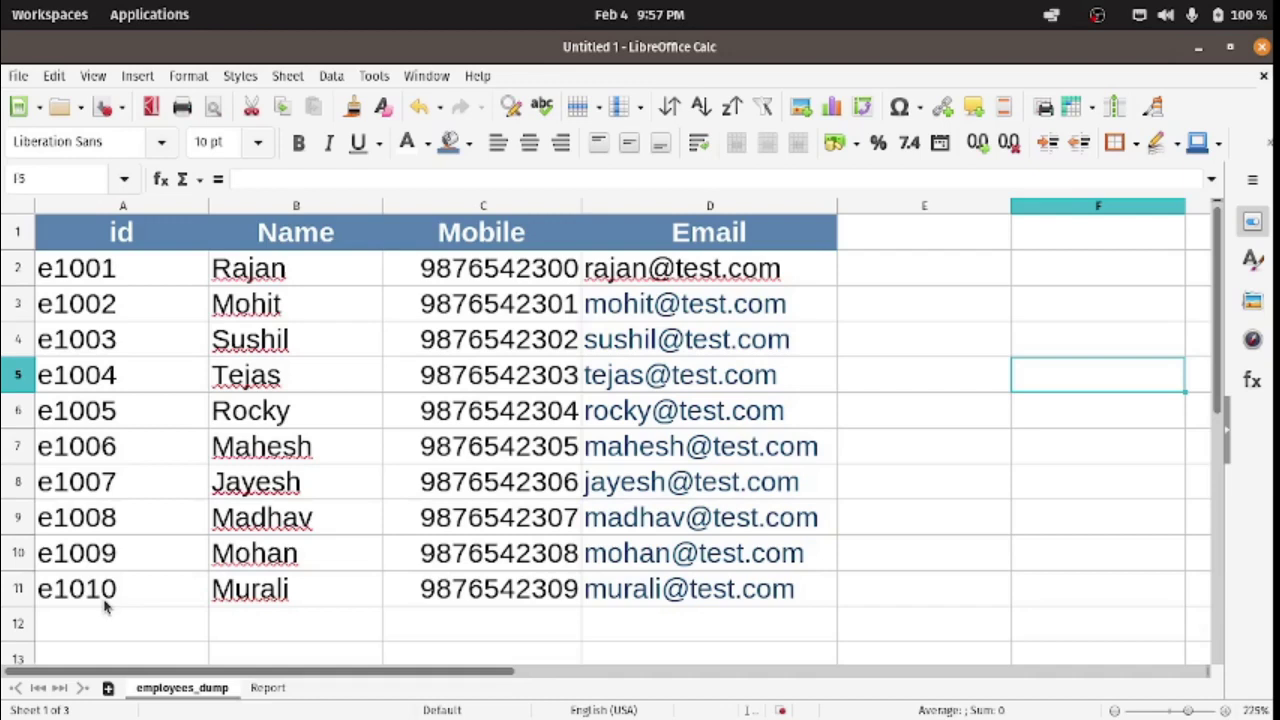
left_click(268, 688)
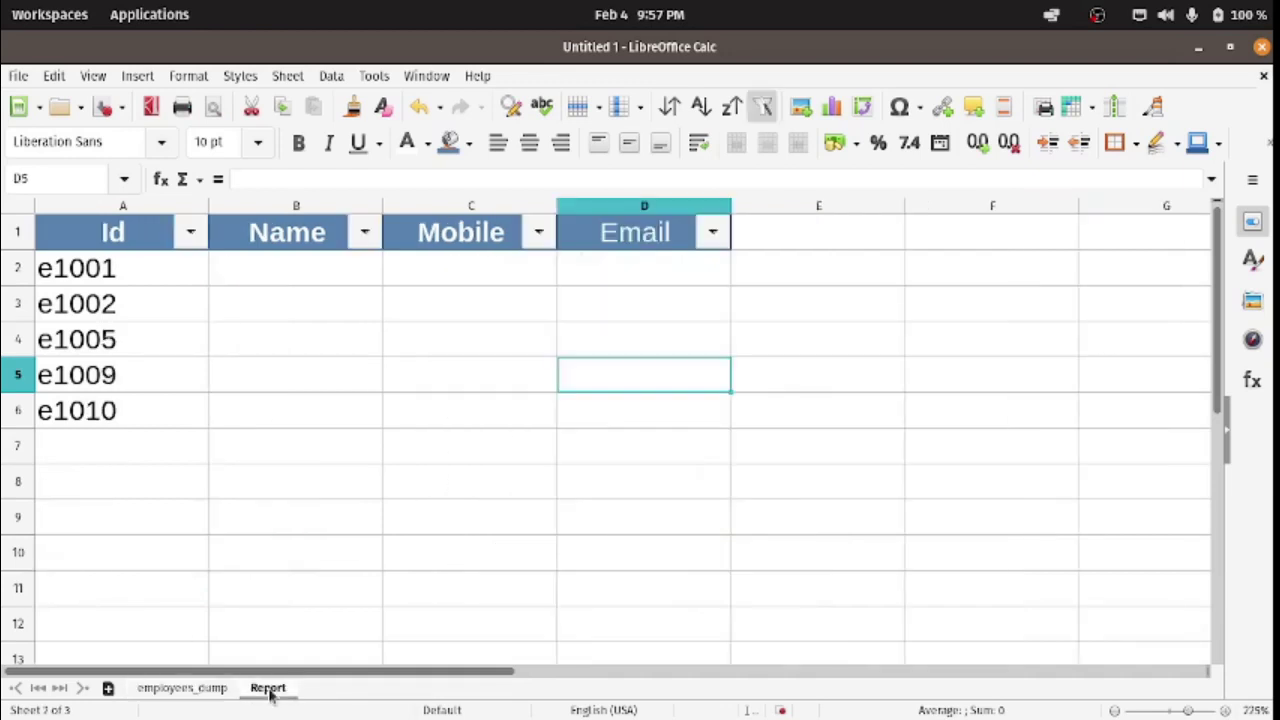
left_click(100, 272)
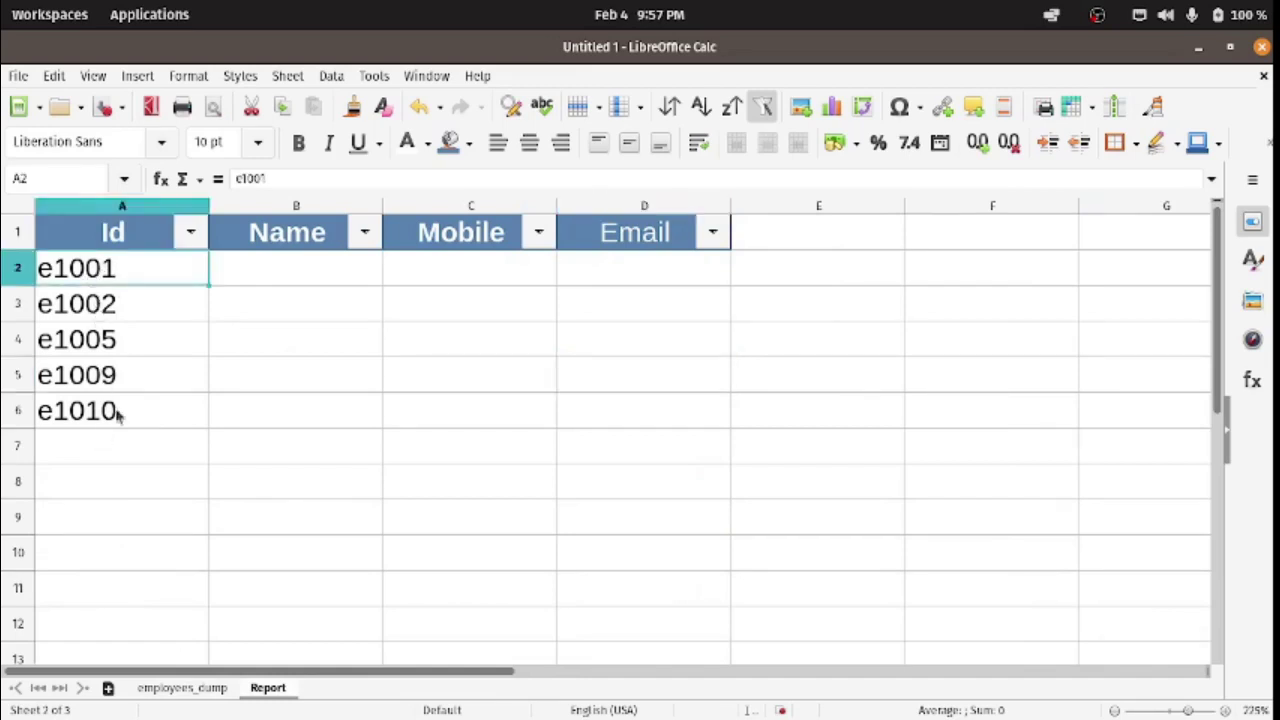
left_click(192, 689)
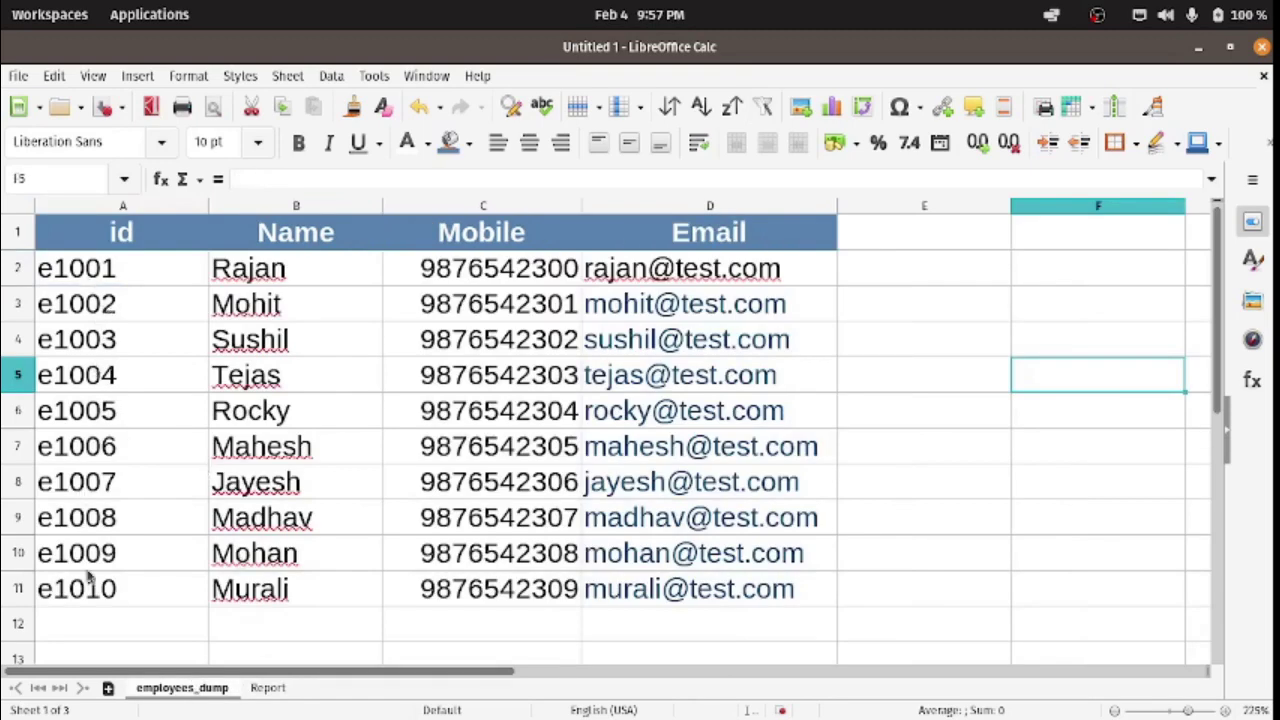
left_click(268, 688)
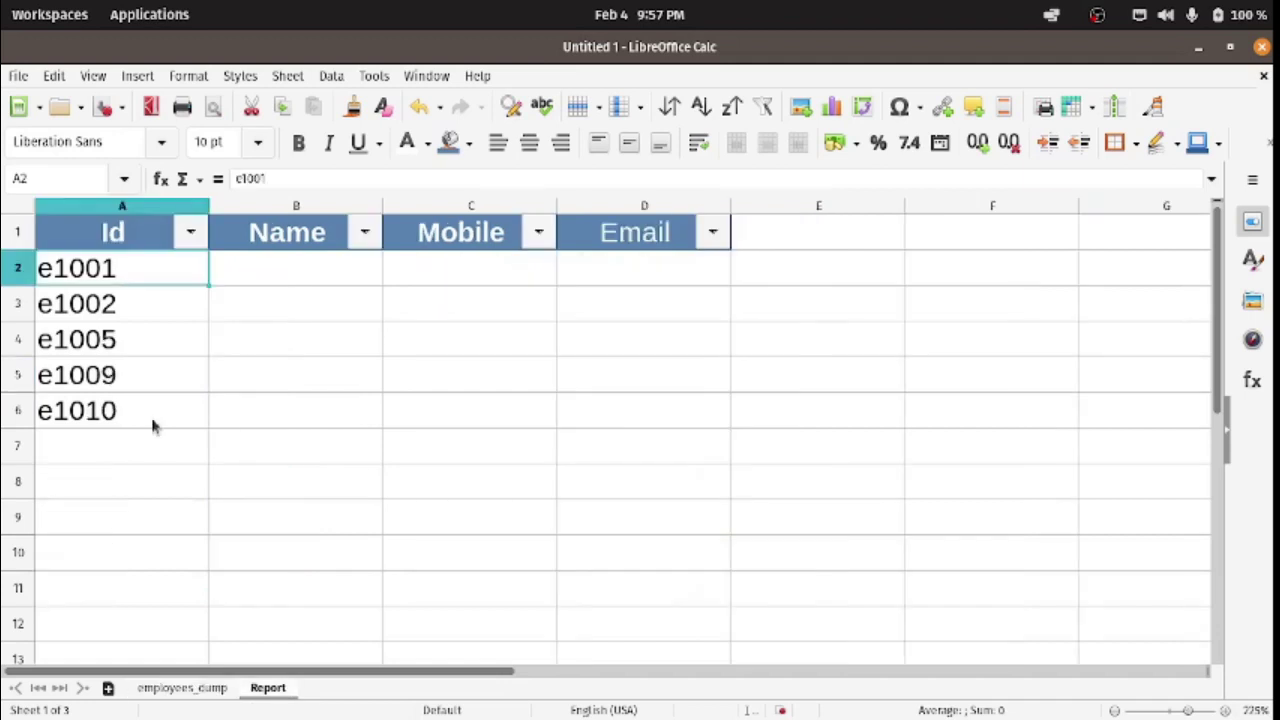
Start a LOOKUP formula in cell B2 of the Report sheet with A2:A6 as the search criterion.
left_click(286, 272)
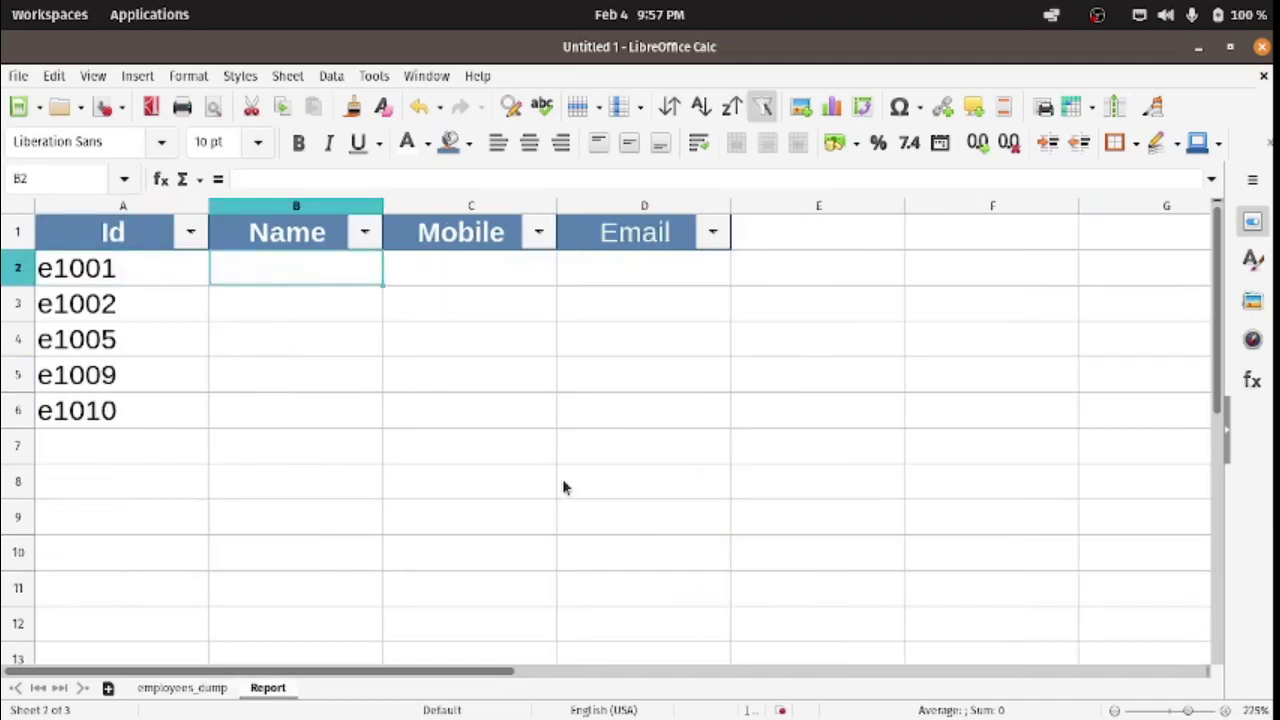
type("=loo")
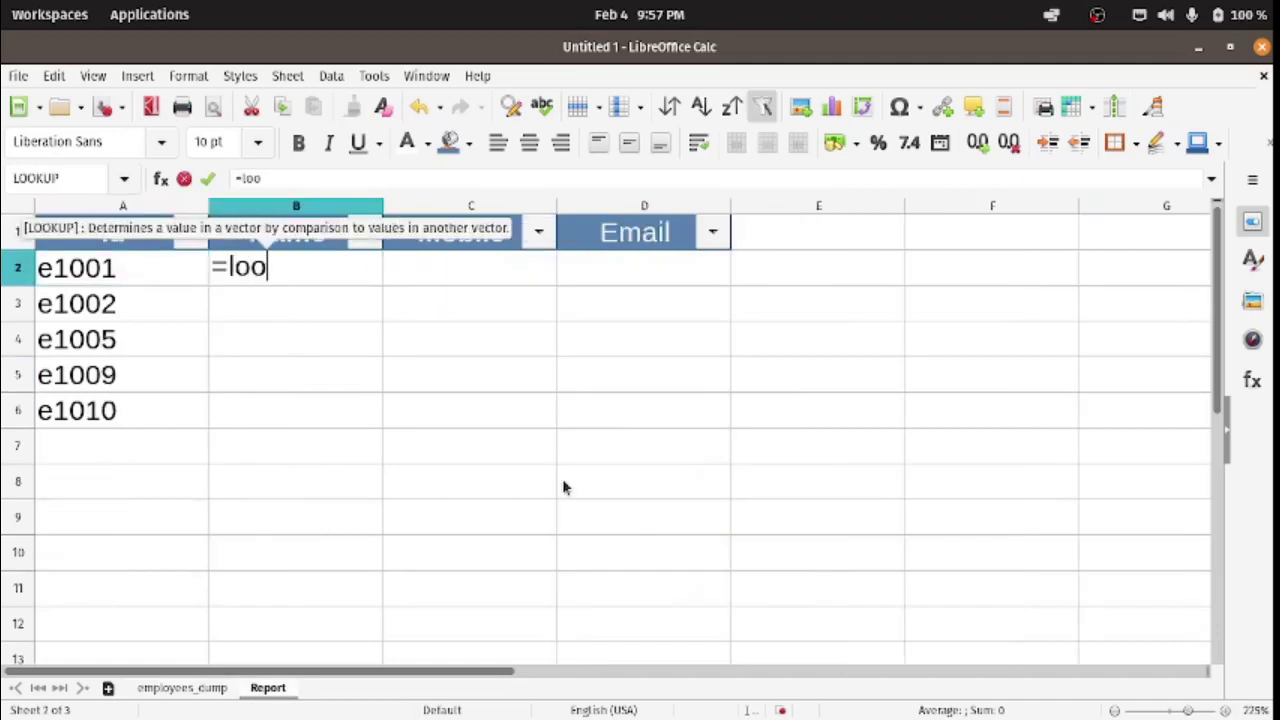
type("kup(")
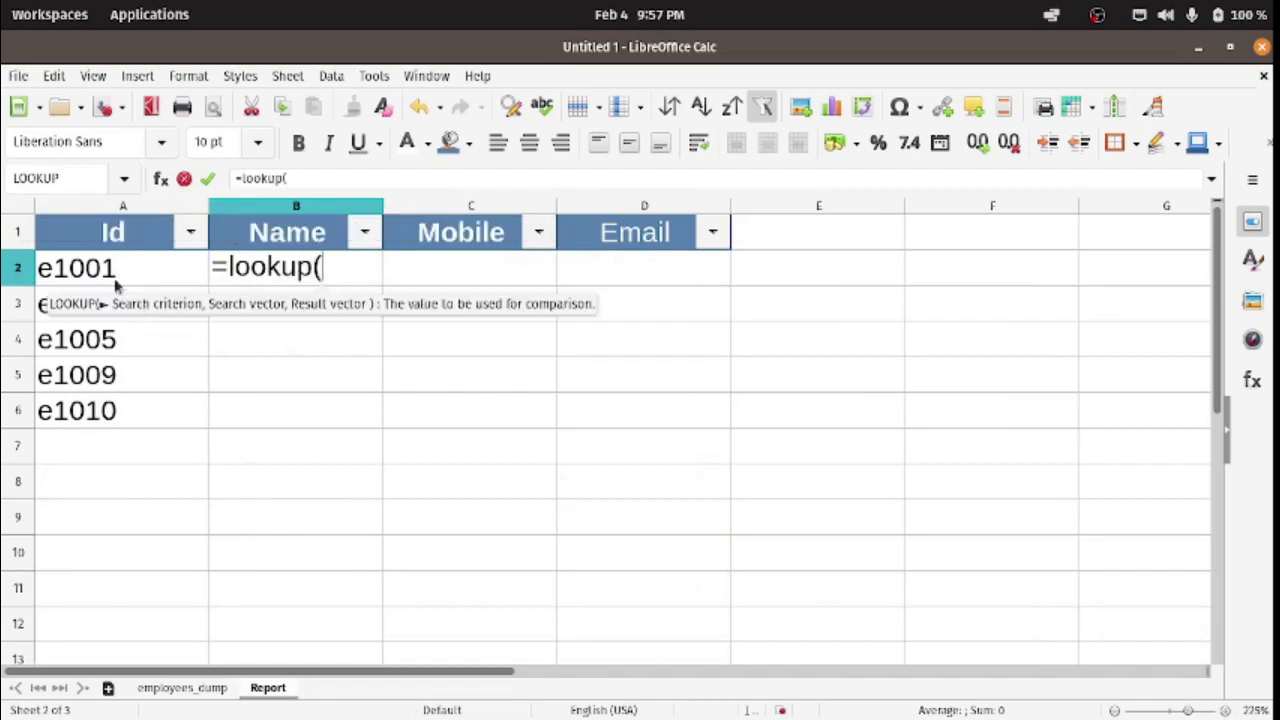
left_click_drag(115, 266, 122, 418)
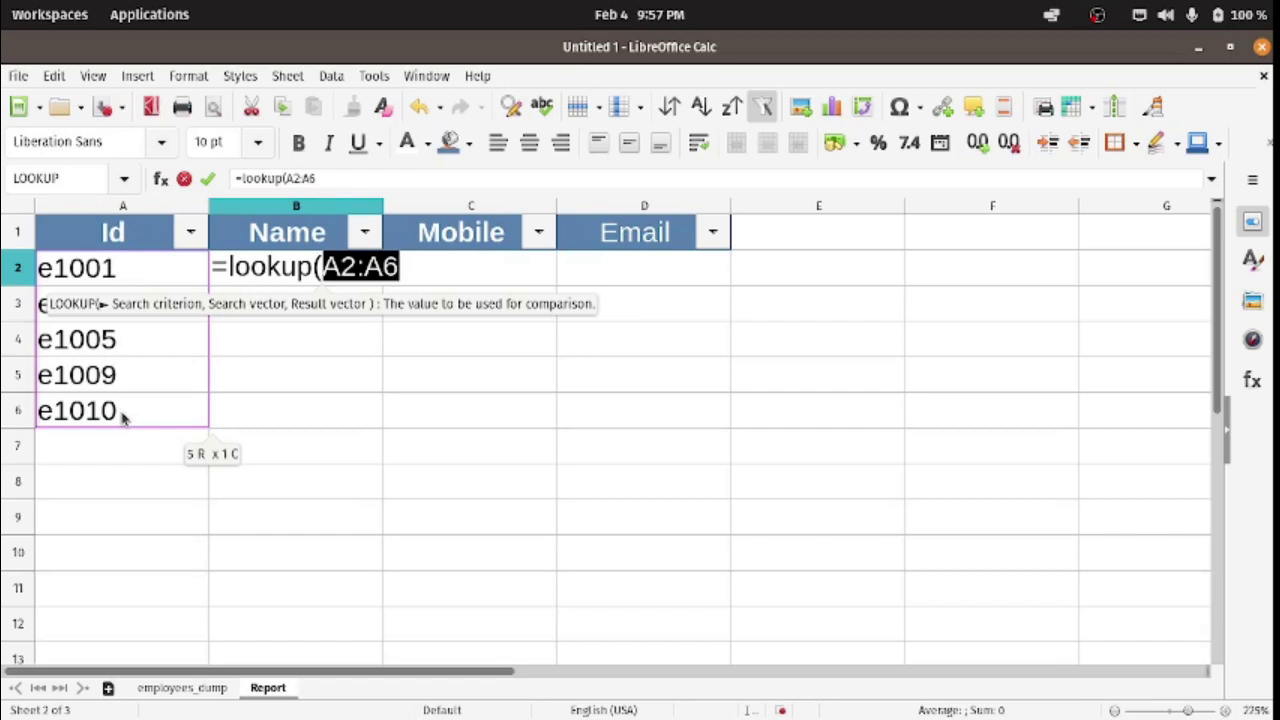
type(",")
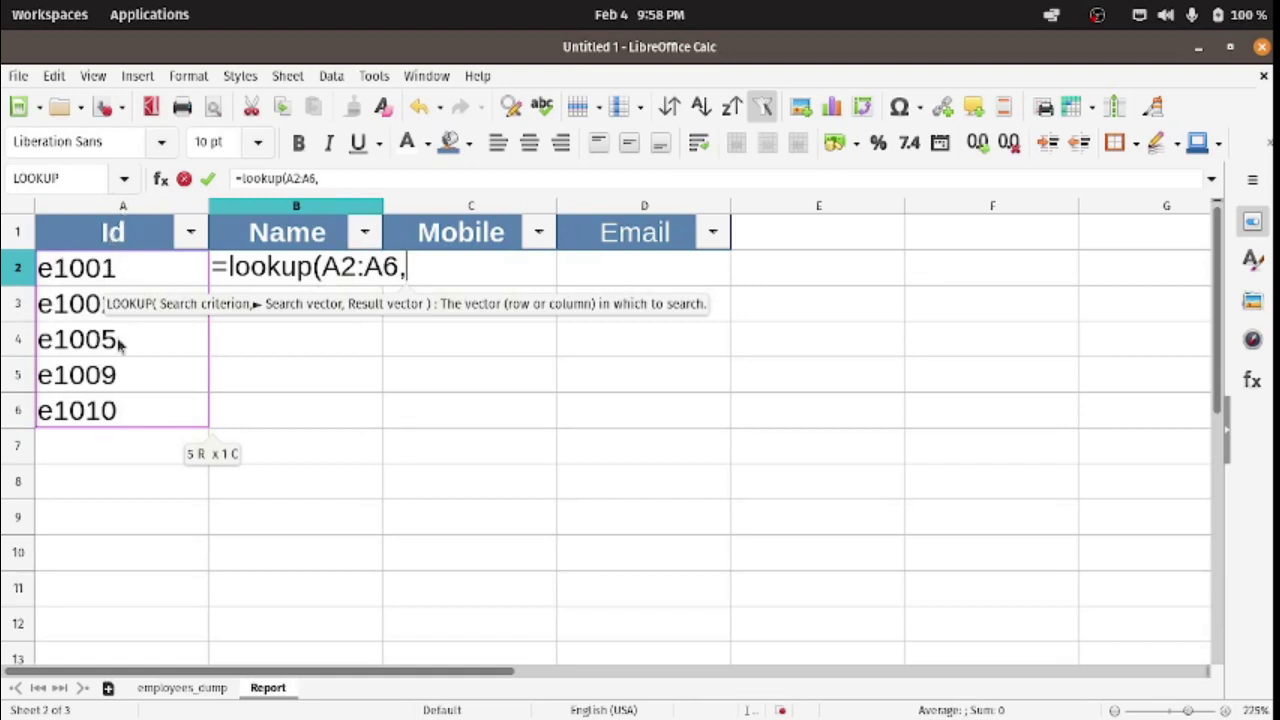
Add the id range A2:A11 of the employees_dump sheet as the search vector of the Name formula.
left_click(180, 688)
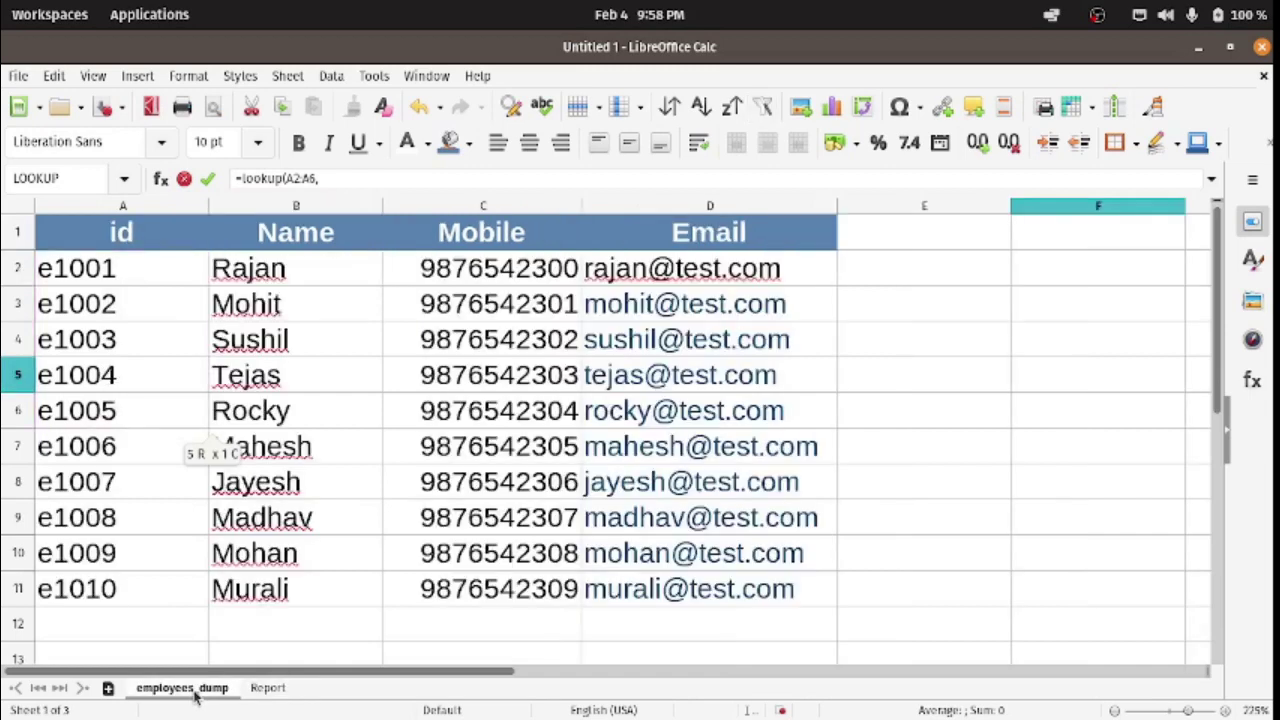
left_click_drag(137, 272, 127, 609)
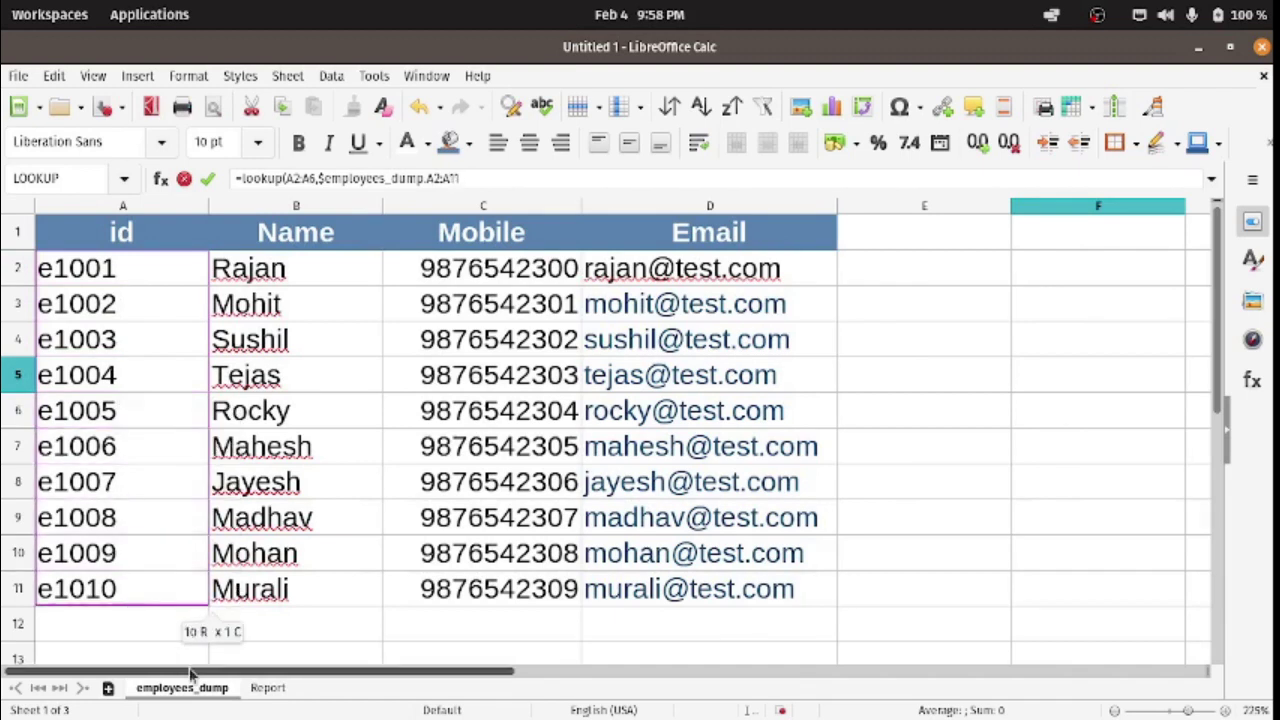
left_click(262, 689)
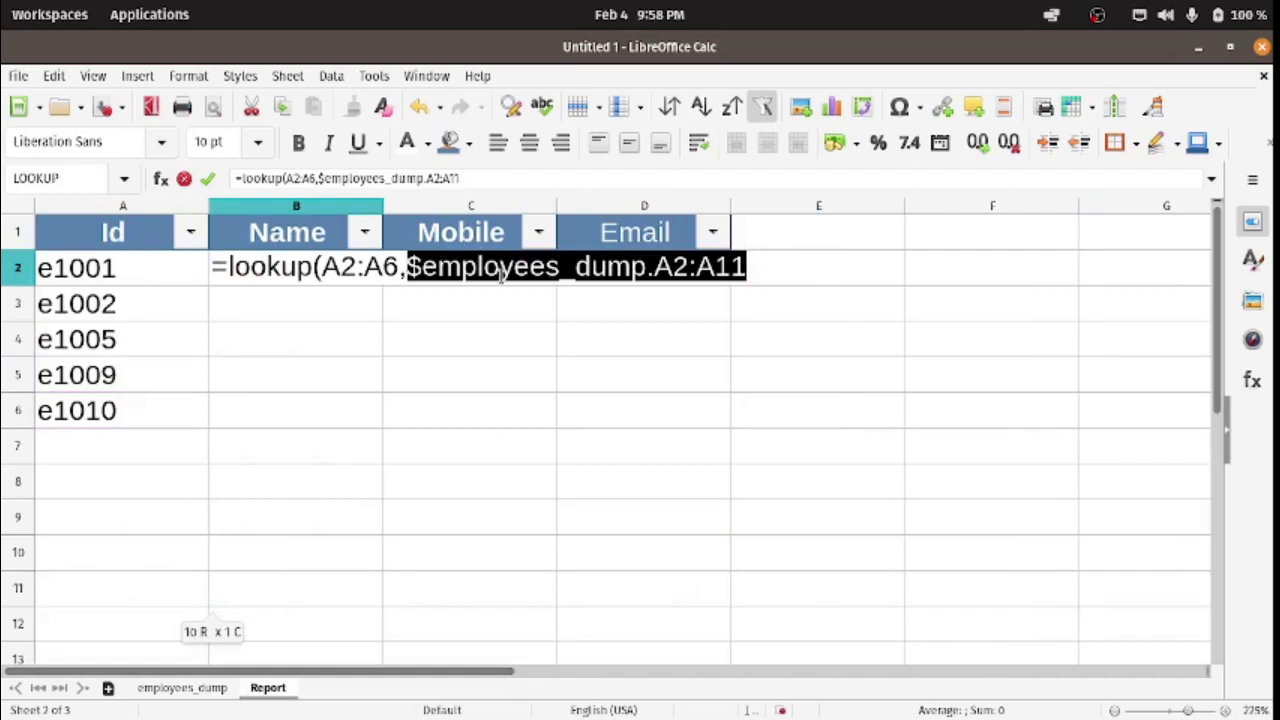
left_click(747, 272)
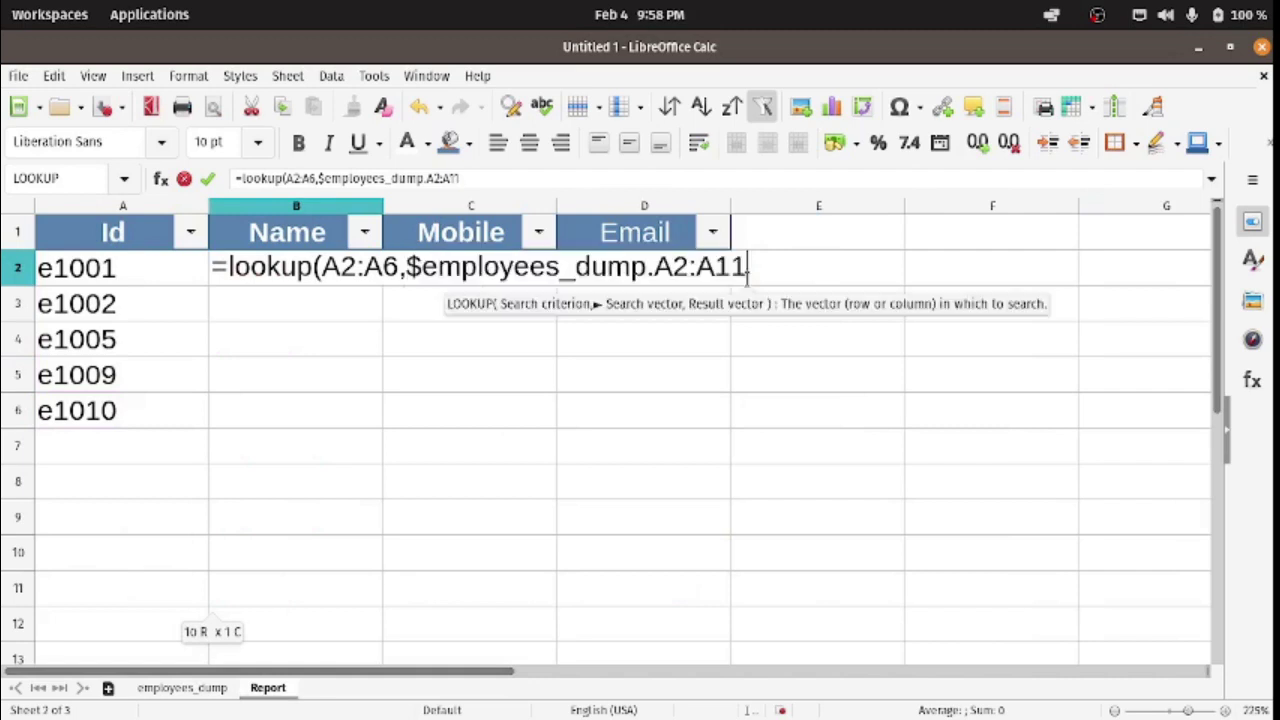
type(",")
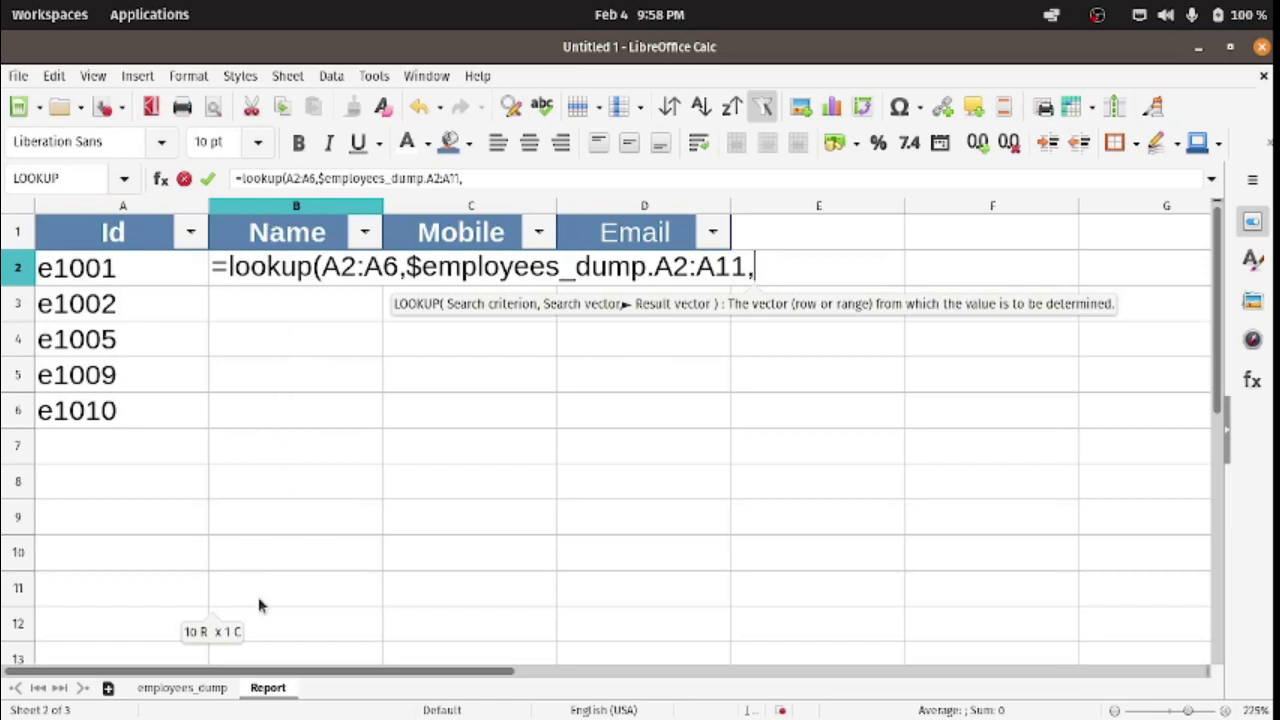
Add the name range B2:B11 of employees_dump as the result vector and complete the LOOKUP formula.
left_click(205, 693)
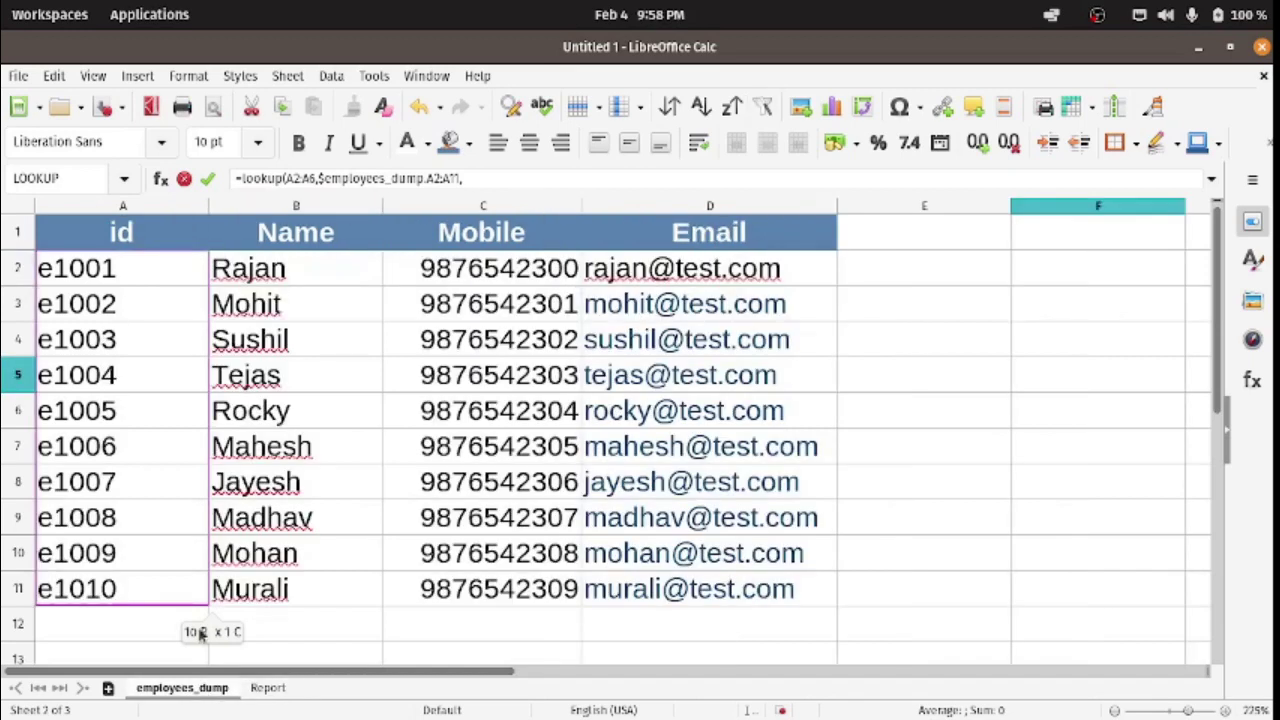
left_click_drag(272, 276, 276, 594)
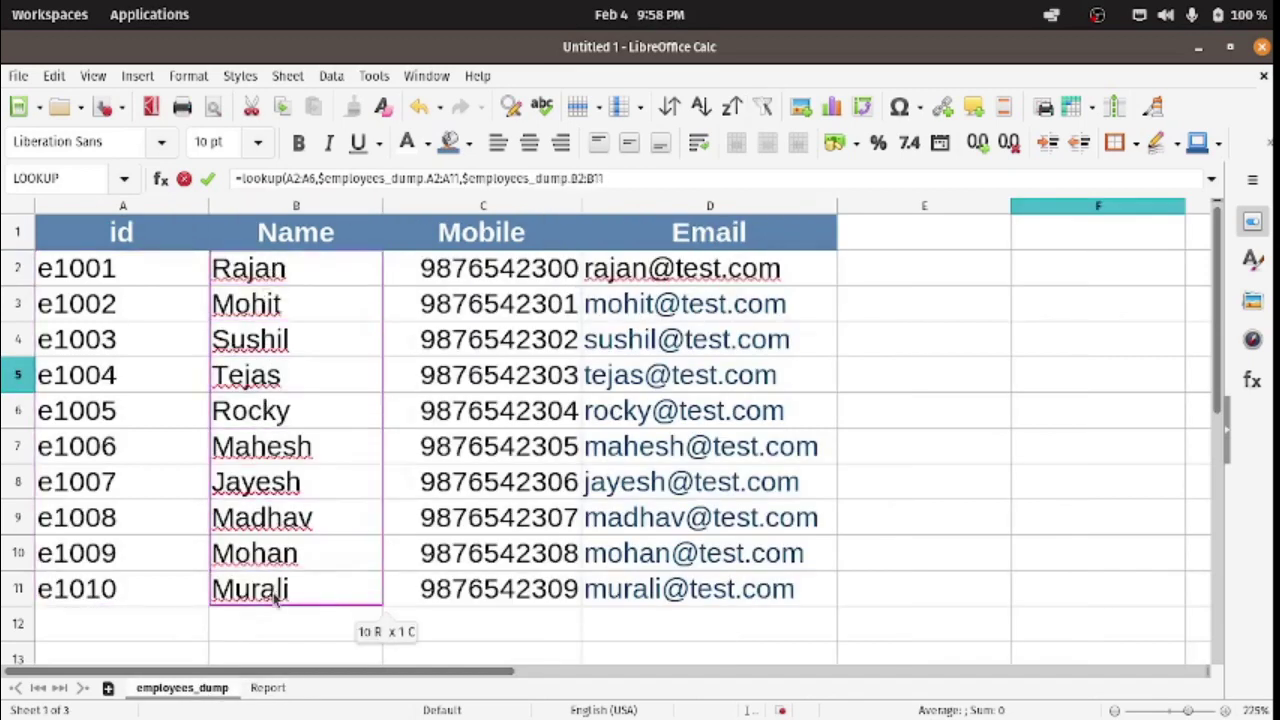
left_click(260, 697)
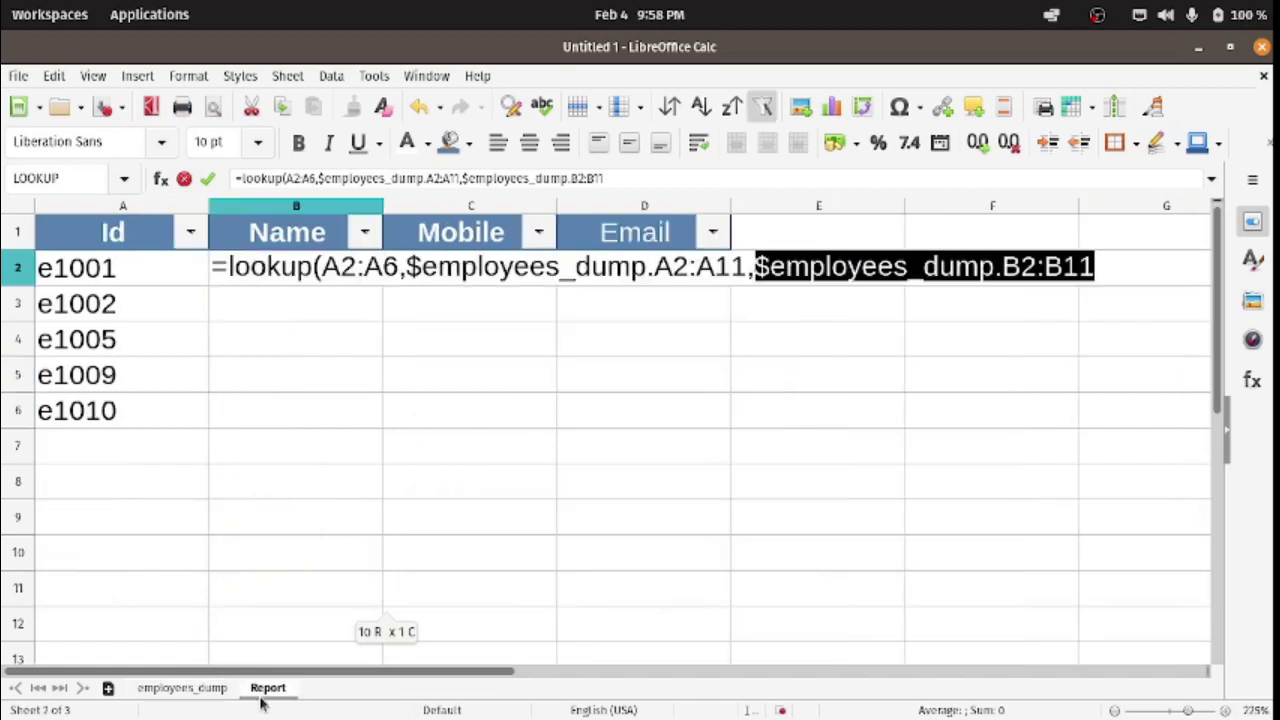
type(")")
key("Return")
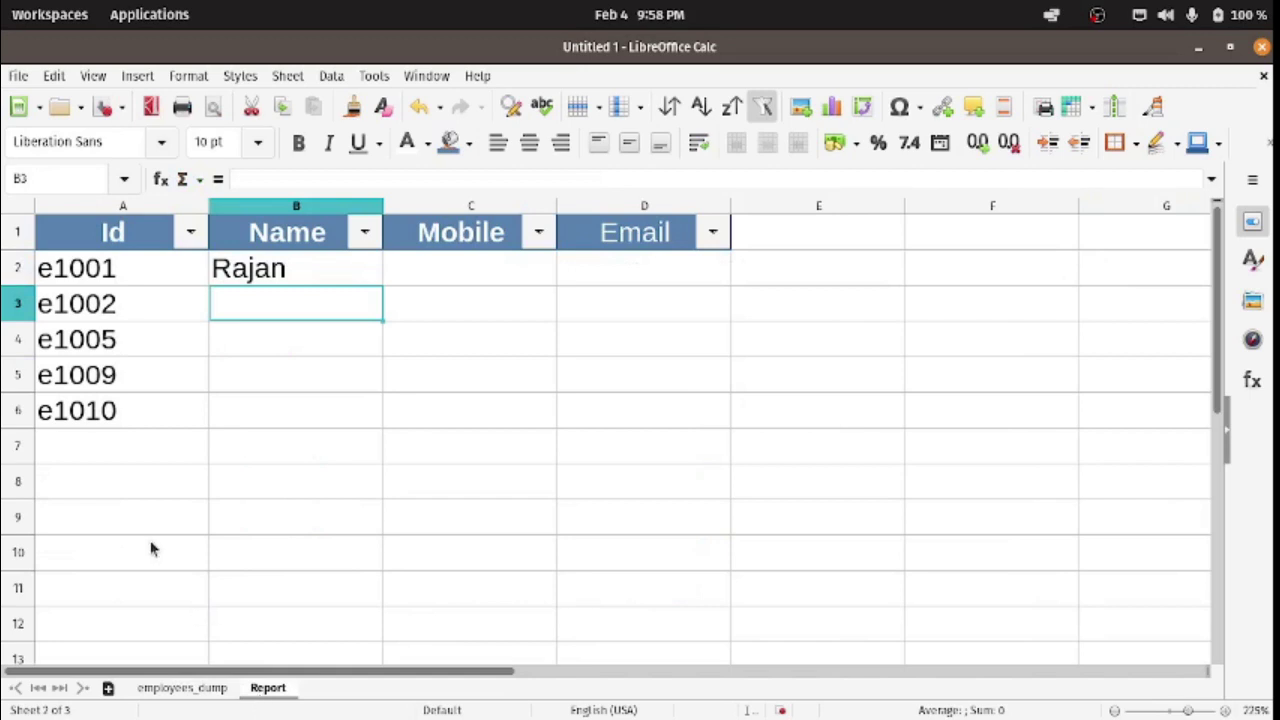
Check on the employees_dump sheet which names belong to the ids listed in the Report sheet.
left_click(98, 284)
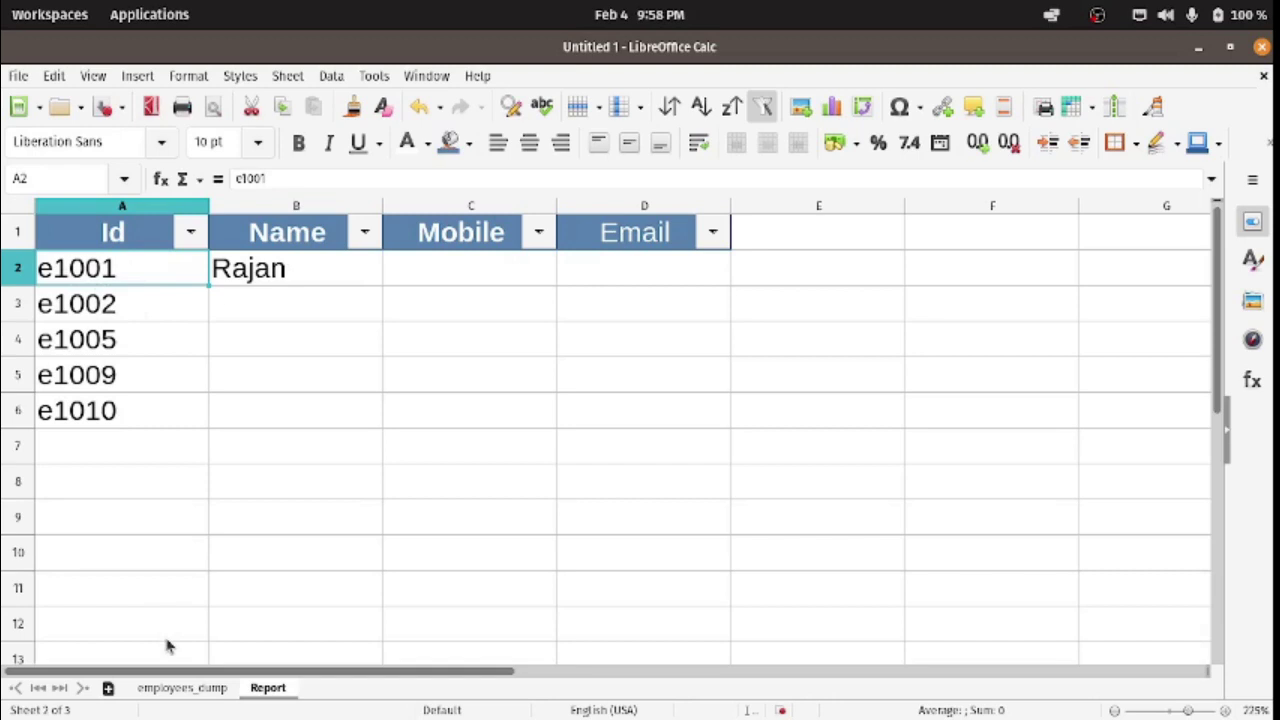
left_click(213, 692)
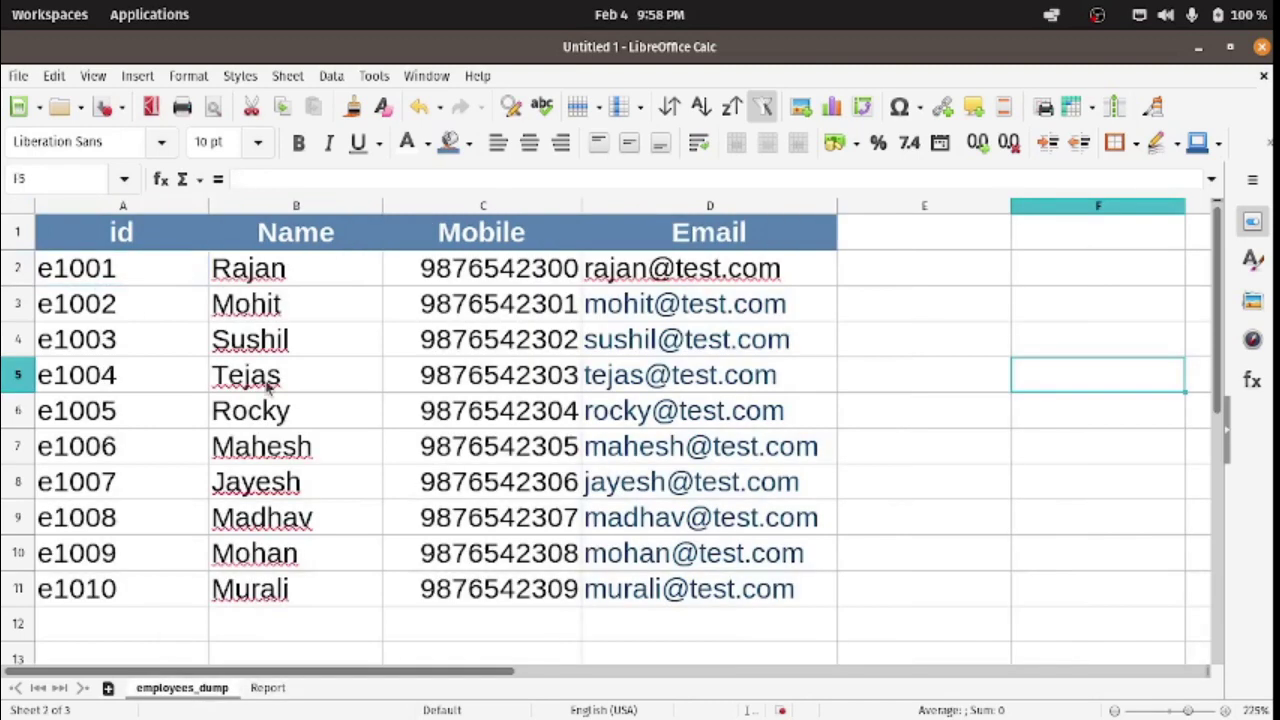
left_click(248, 698)
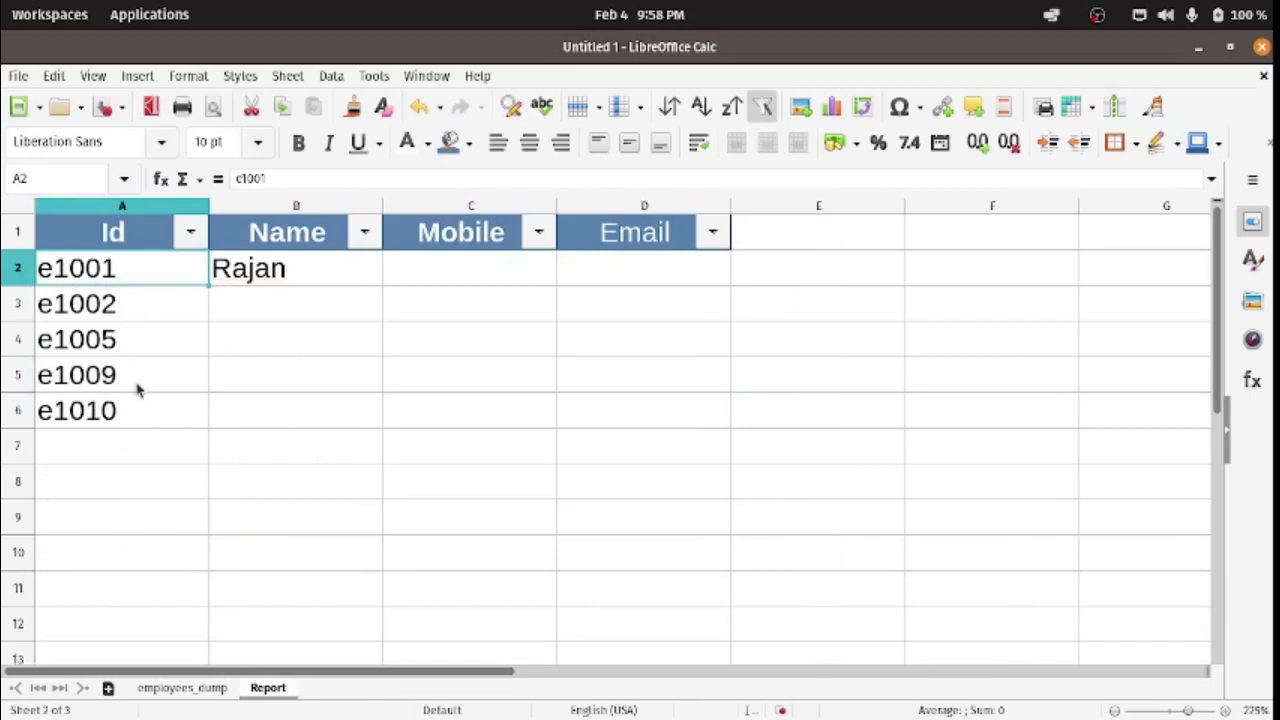
left_click(175, 686)
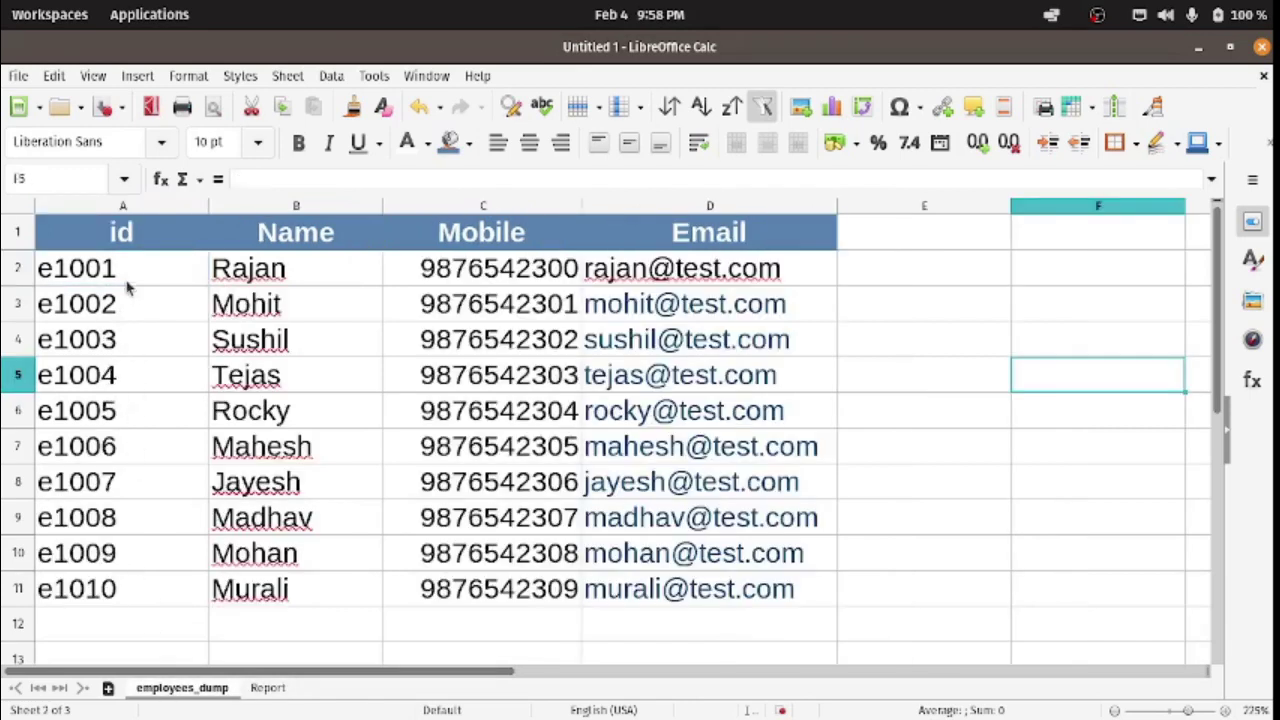
left_click(240, 310)
left_click(249, 424)
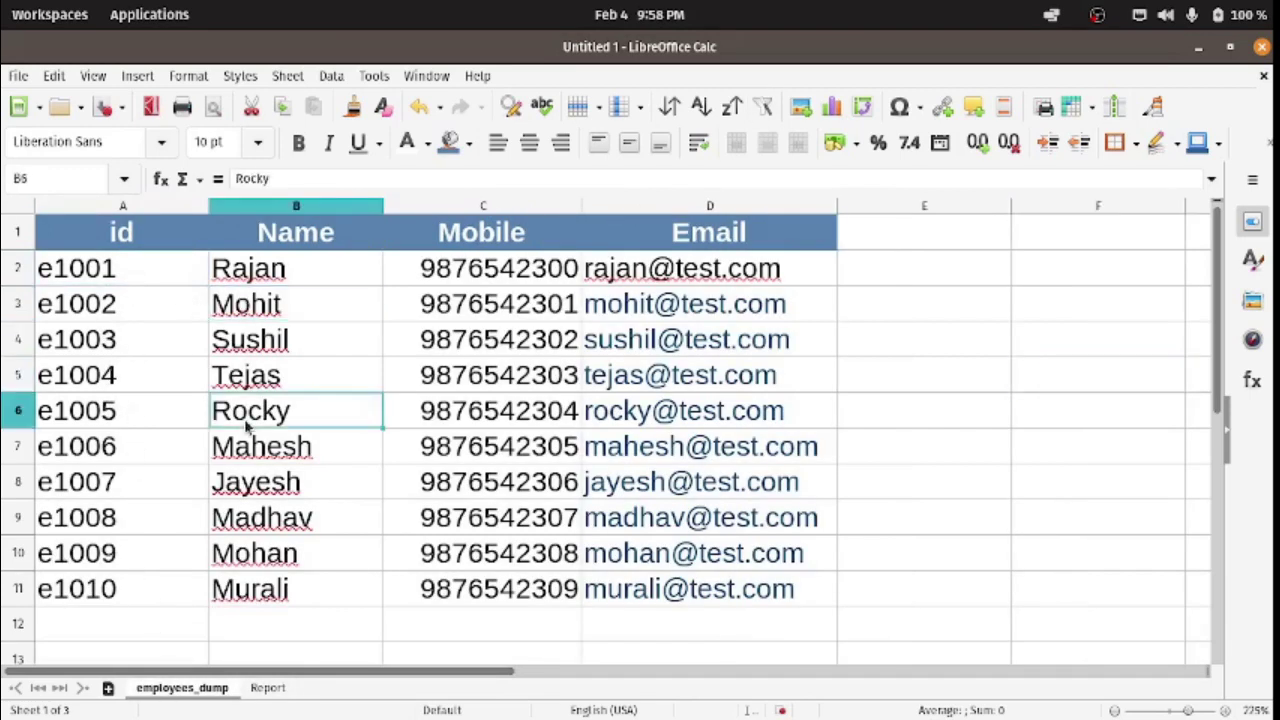
left_click(239, 566)
left_click(240, 600)
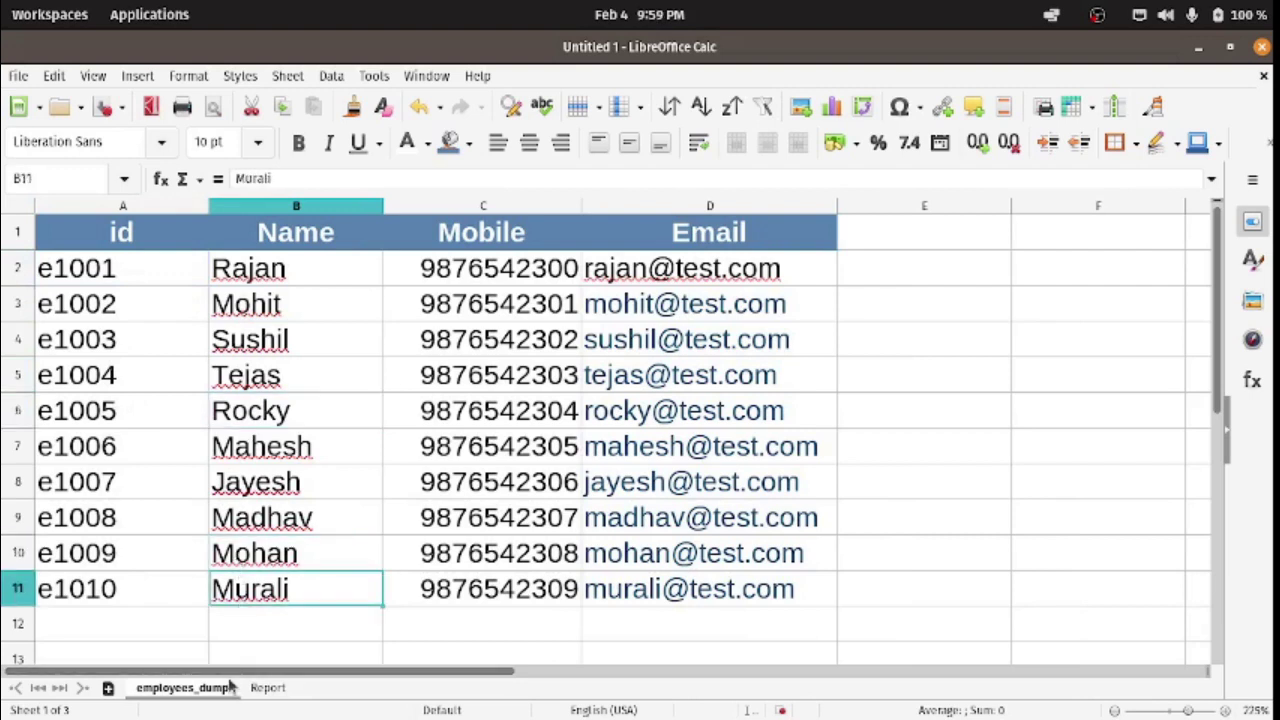
Fill the Name lookup formula from B2 down to B6 on the Report sheet.
left_click(262, 692)
left_click(322, 266)
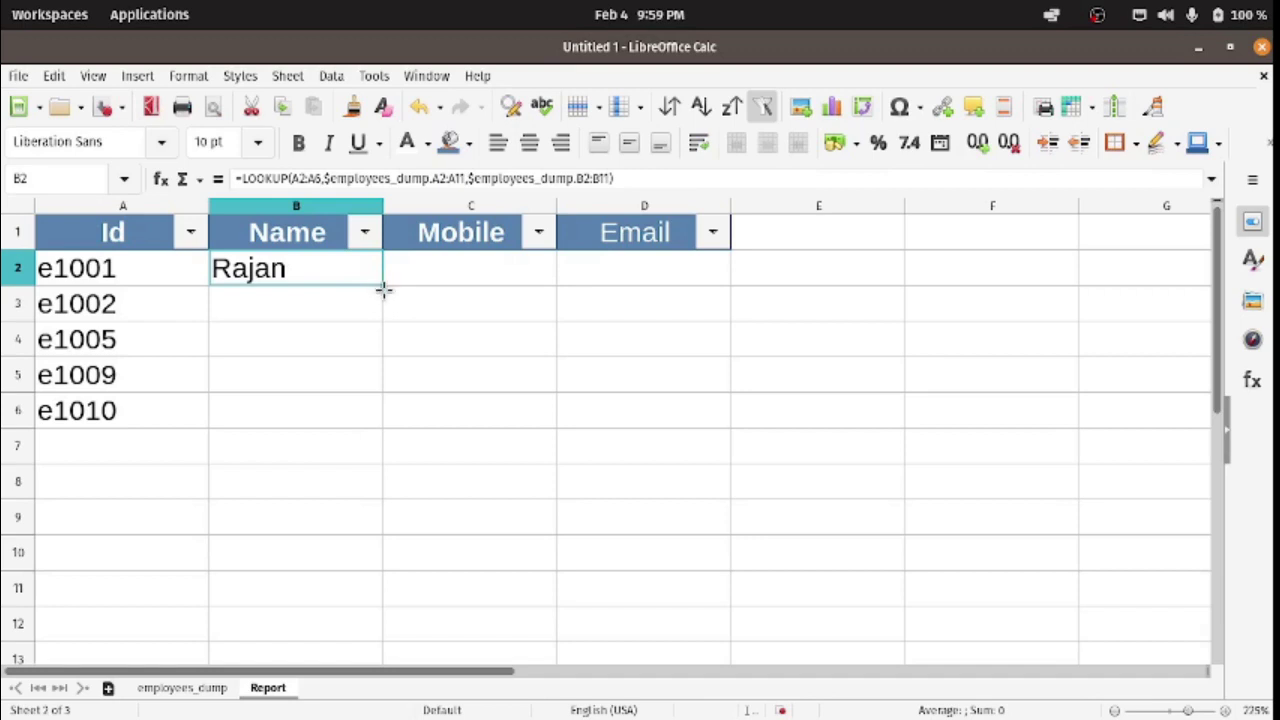
left_click_drag(382, 290, 352, 434)
left_click(330, 487)
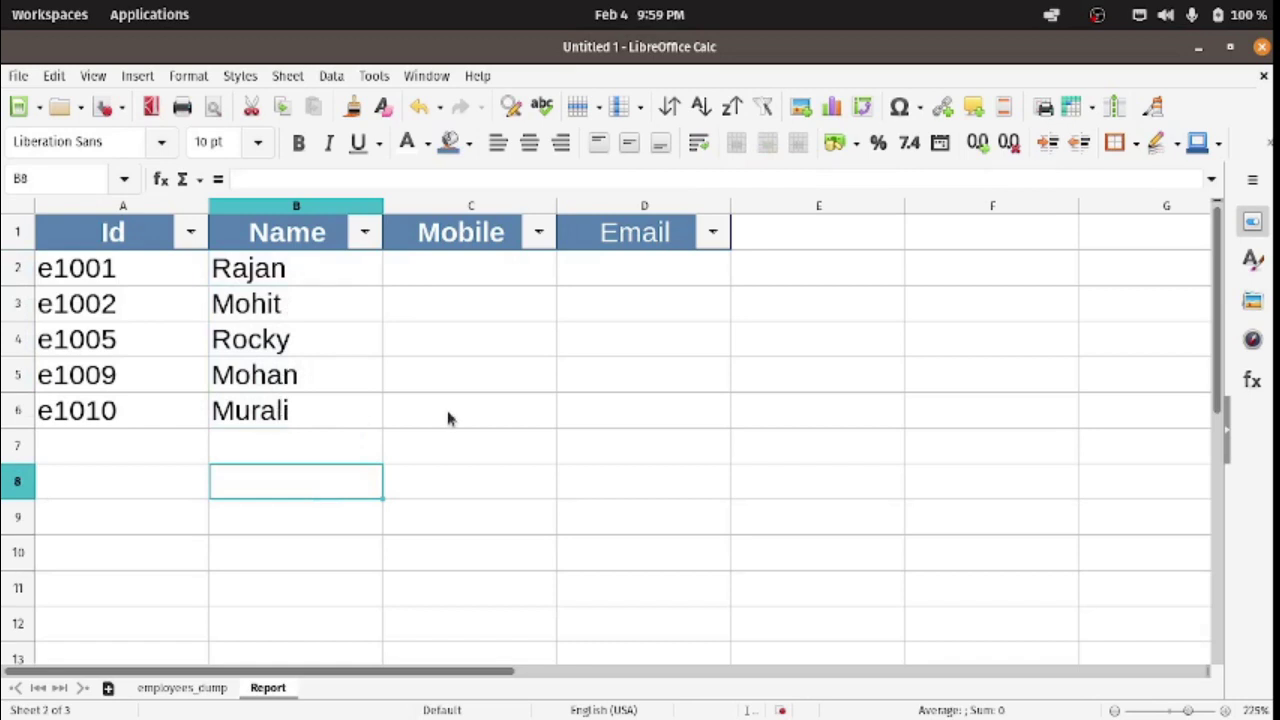
Start a LOOKUP formula in cell C2 under Mobile with A2:A6 as the search criterion.
left_click(424, 276)
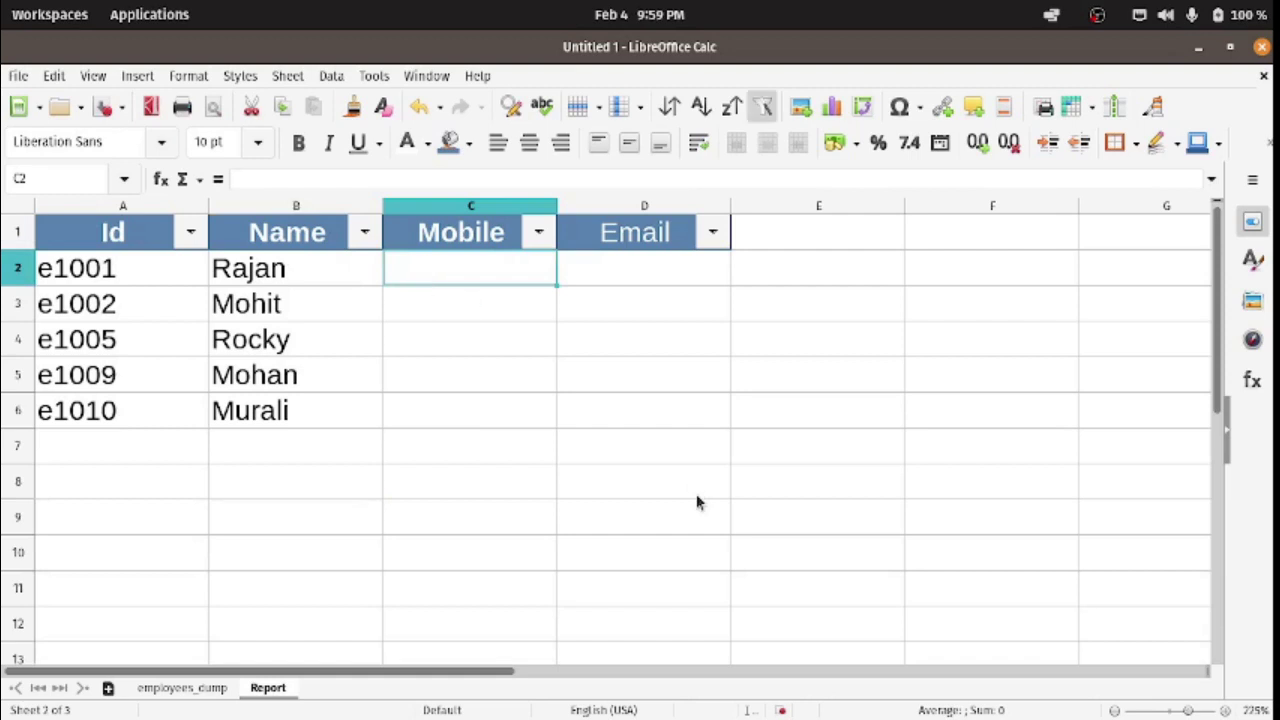
type("=")
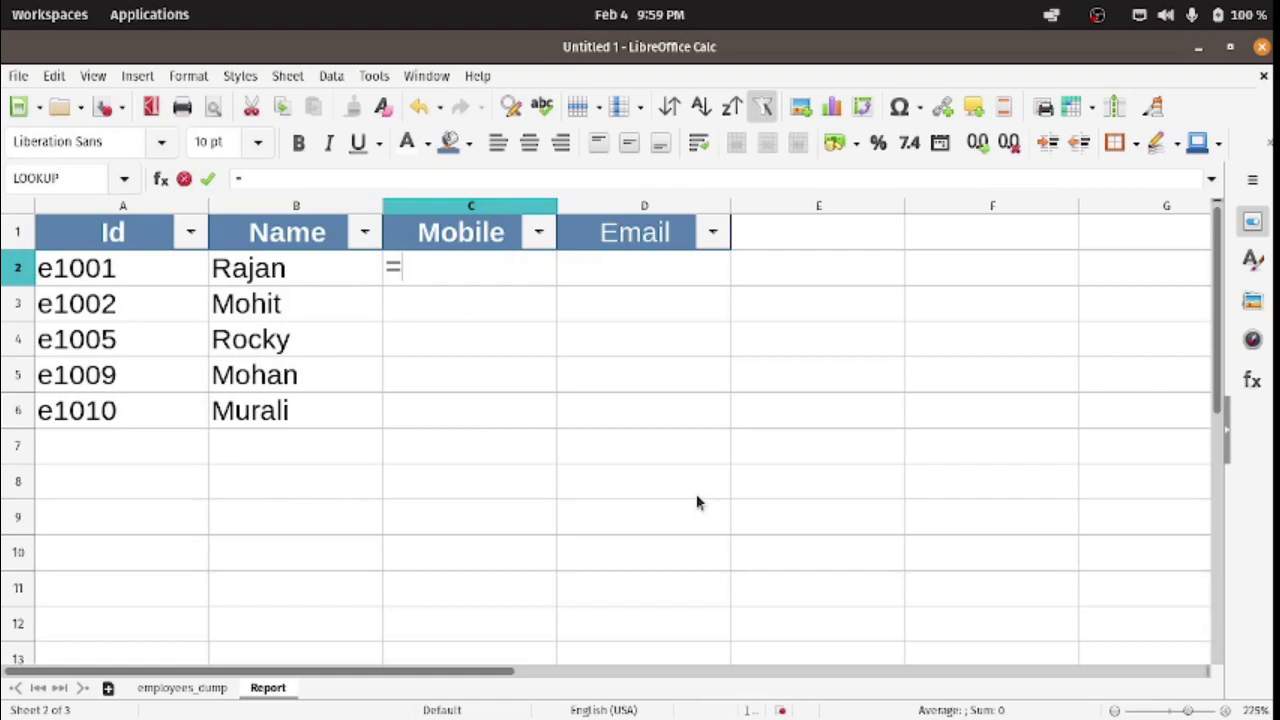
type("l")
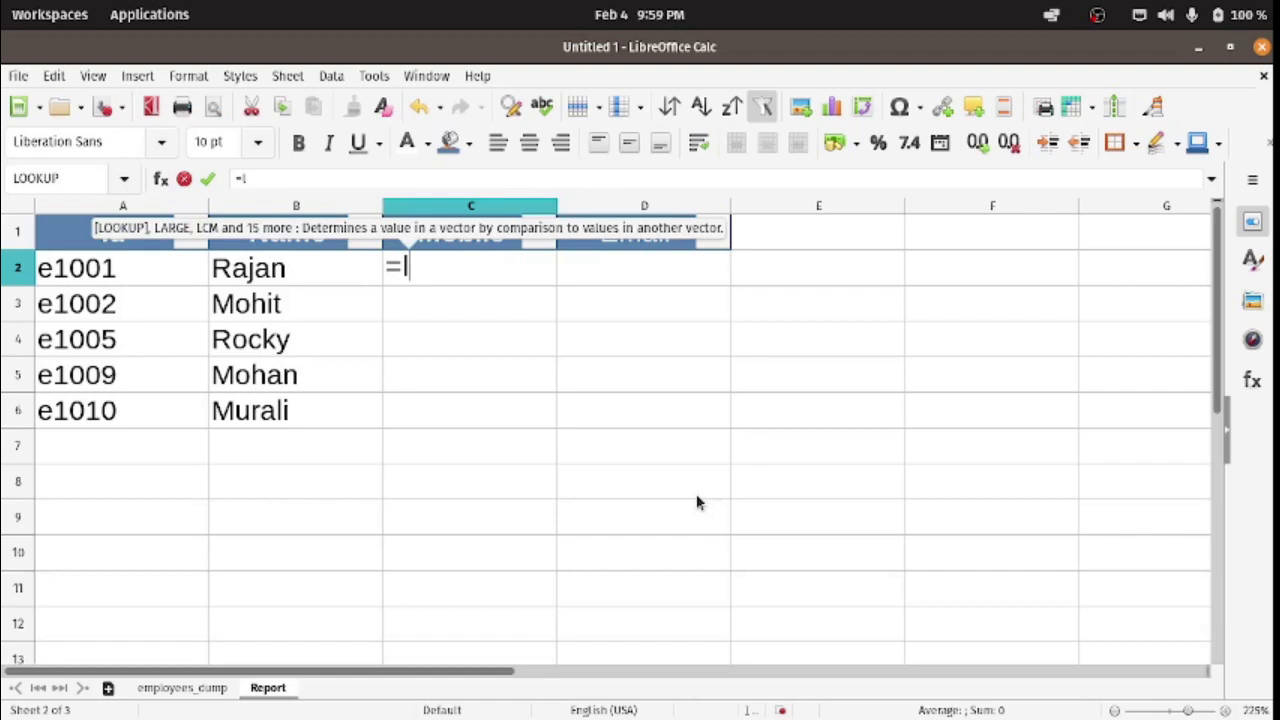
type("ookup(")
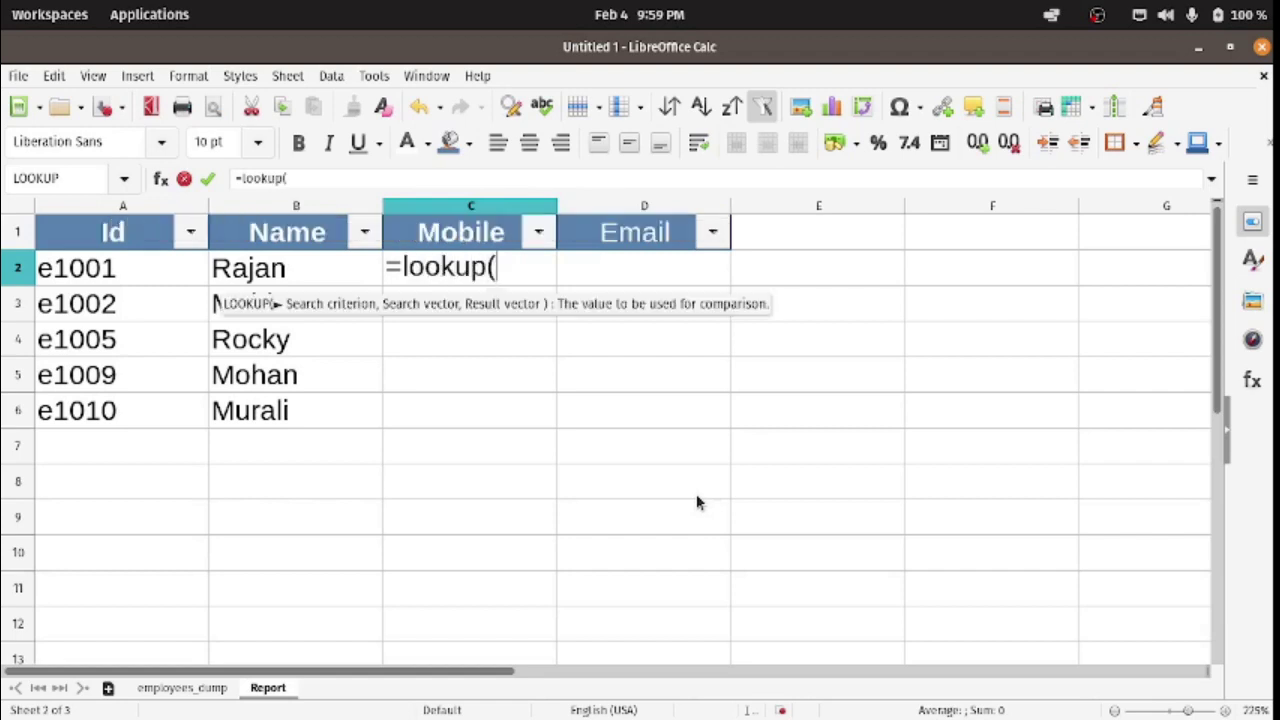
left_click_drag(60, 278, 86, 418)
type(",")
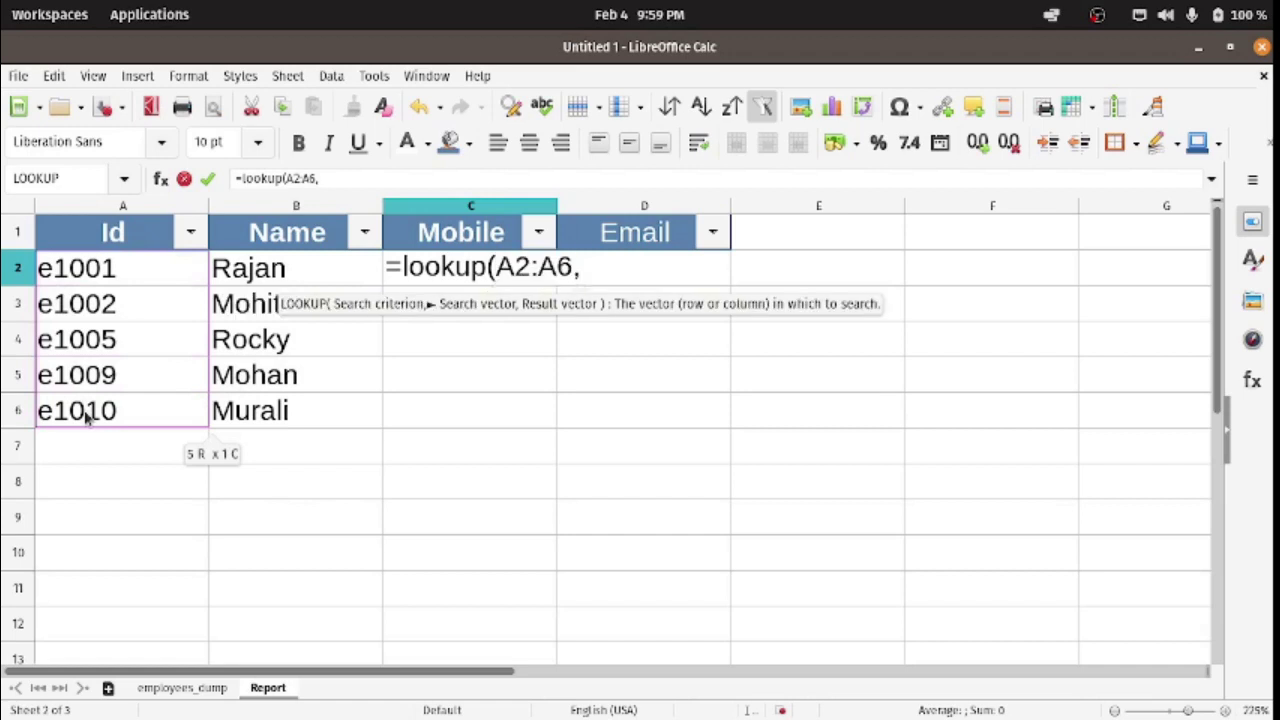
Add the id range A2:A11 of employees_dump as the search vector of the Mobile LOOKUP formula.
left_click(182, 687)
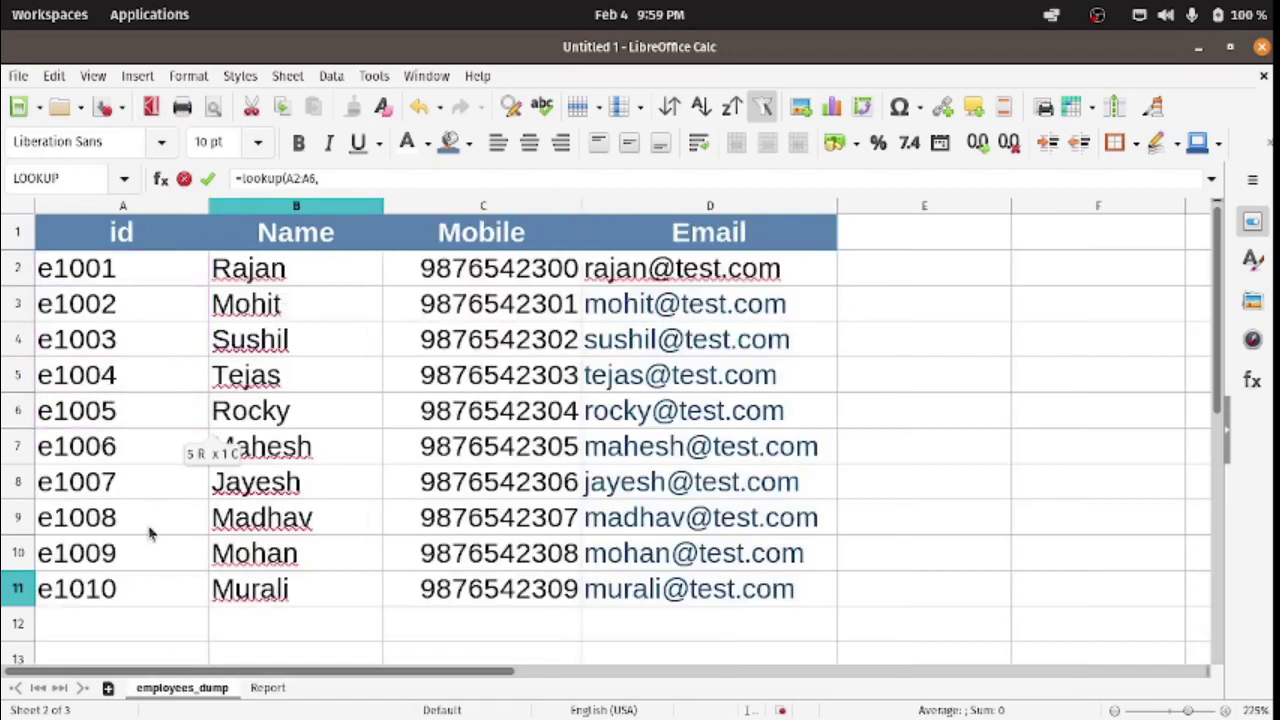
left_click_drag(106, 271, 108, 590)
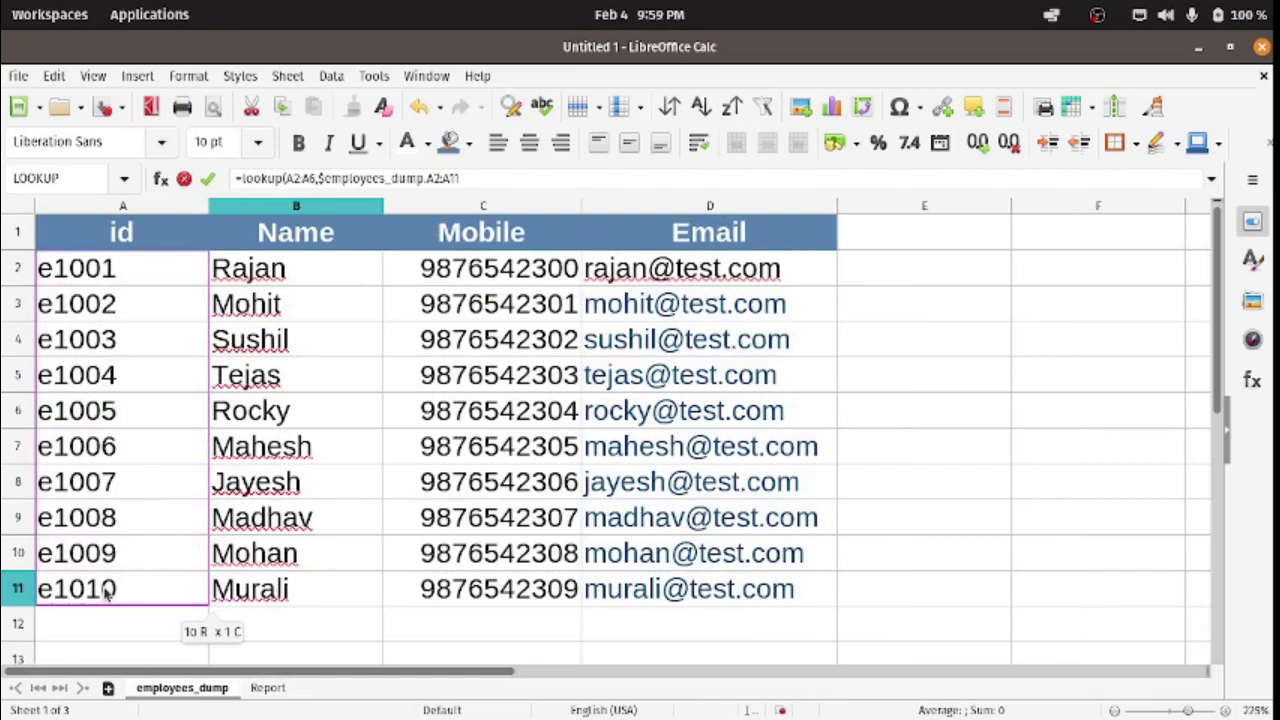
left_click(267, 700)
type(",")
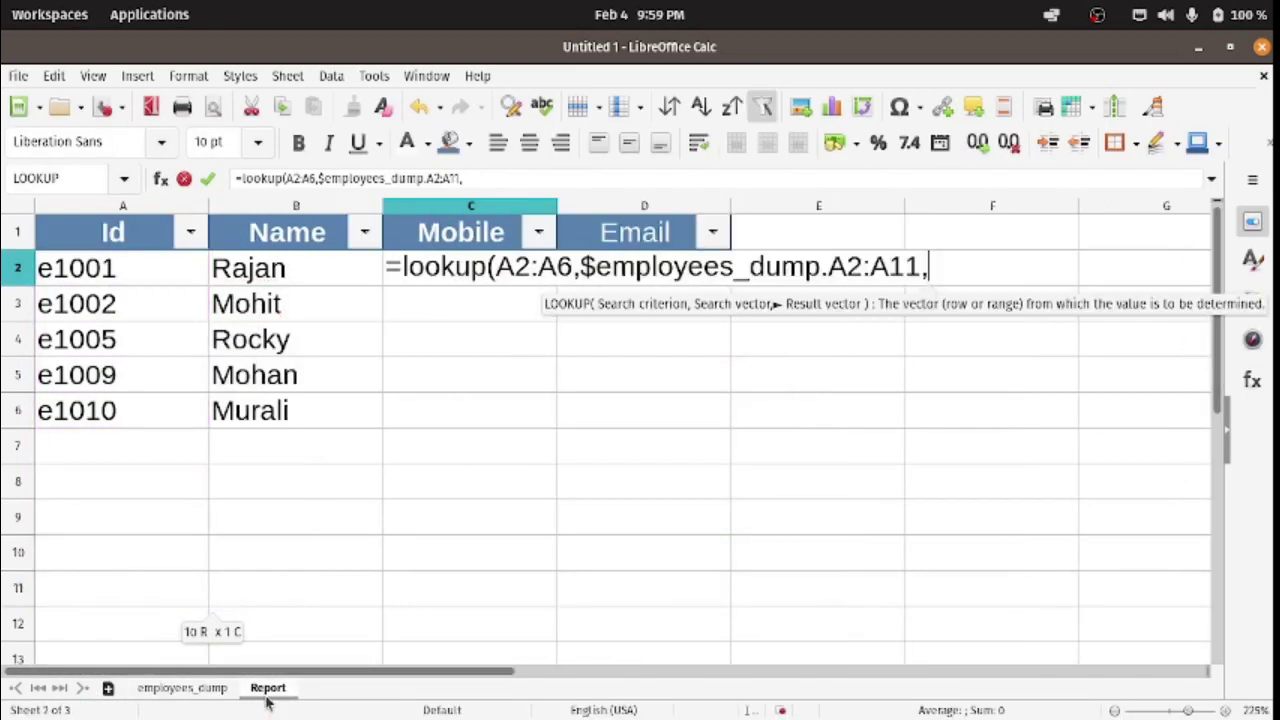
Add the mobile range C2:C11 of employees_dump as the result vector and complete the Mobile LOOKUP formula.
left_click(192, 692)
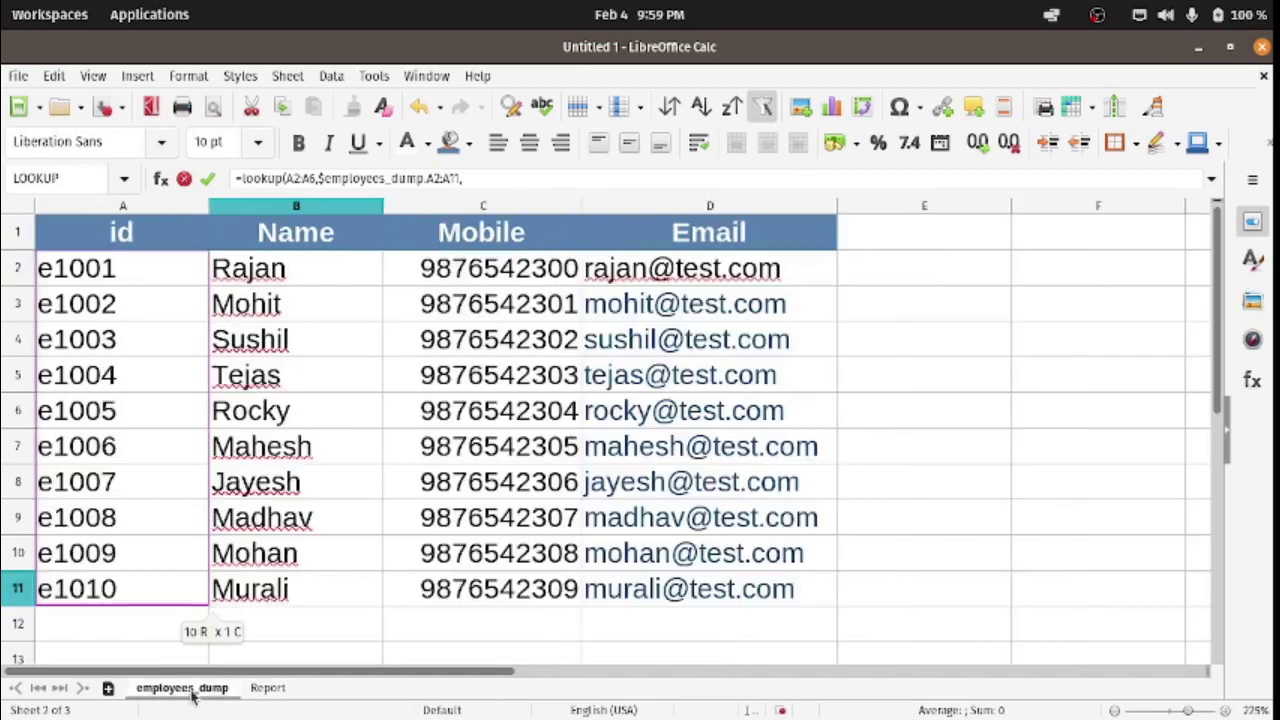
left_click_drag(470, 268, 480, 597)
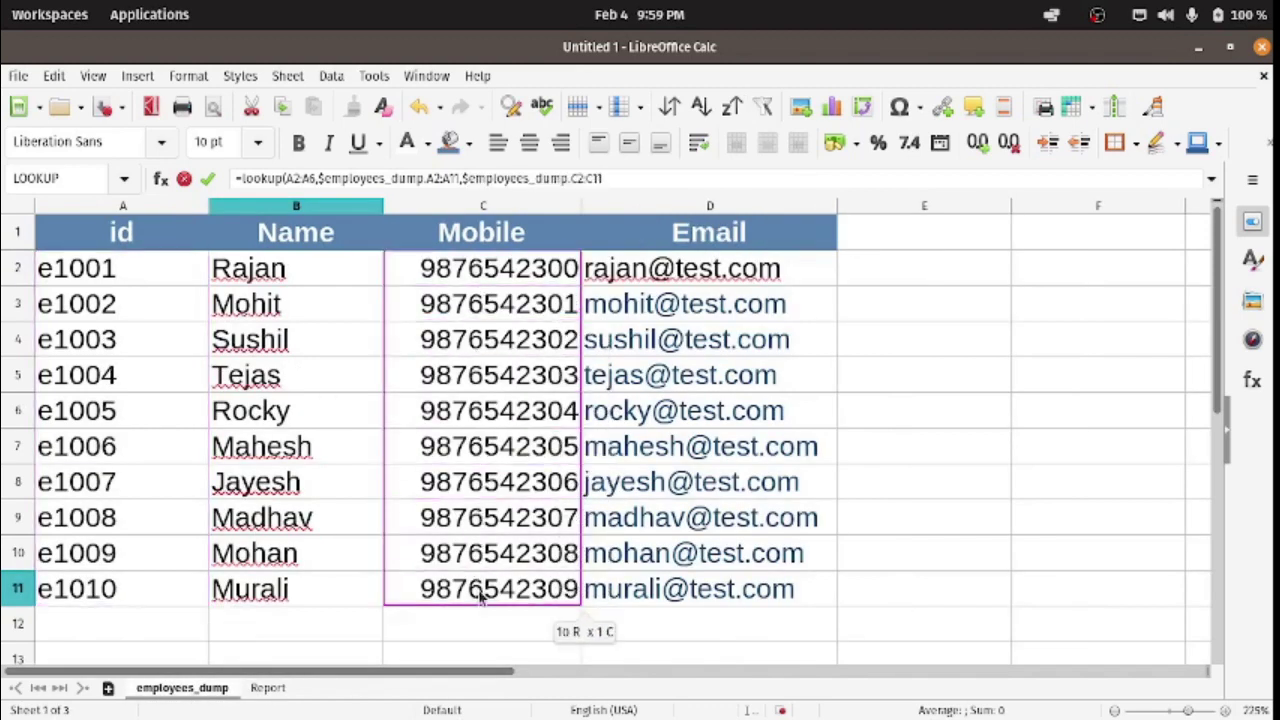
left_click(267, 689)
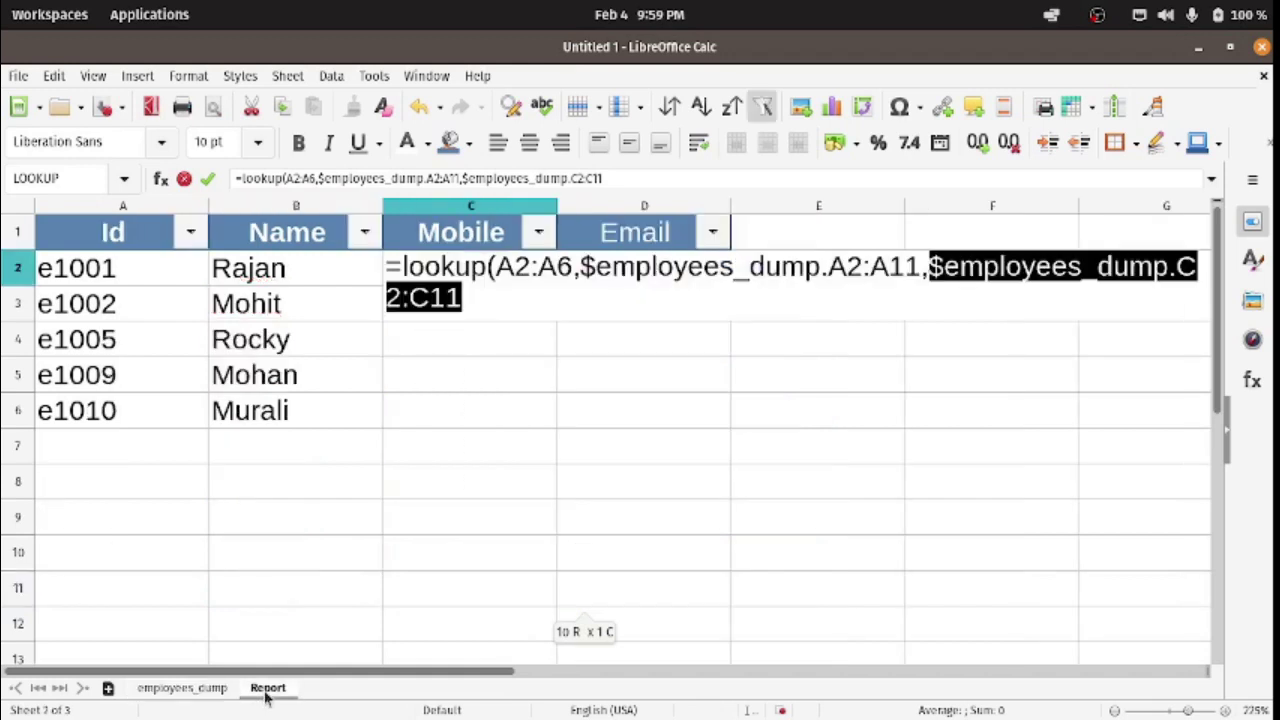
type(")")
key("Return")
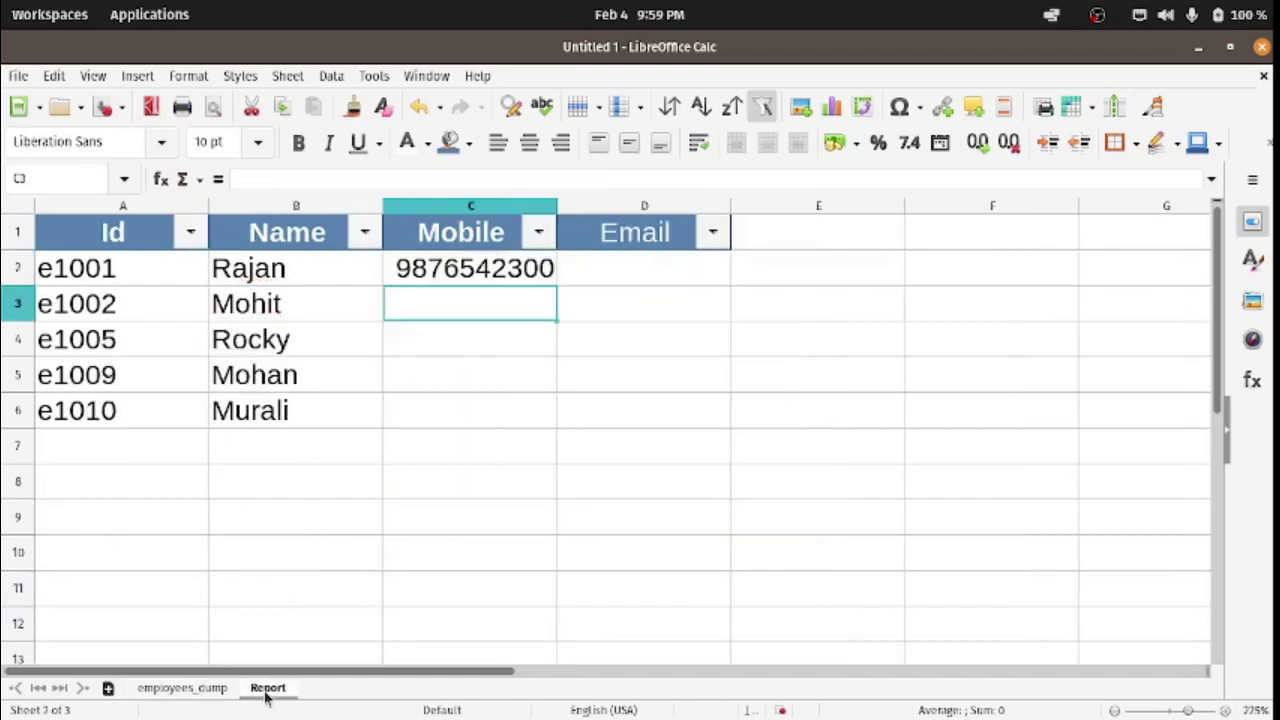
Check the first mobile number against employees_dump and fill the Mobile lookup formula from C2 down to C6 on the Report sheet.
left_click(495, 276)
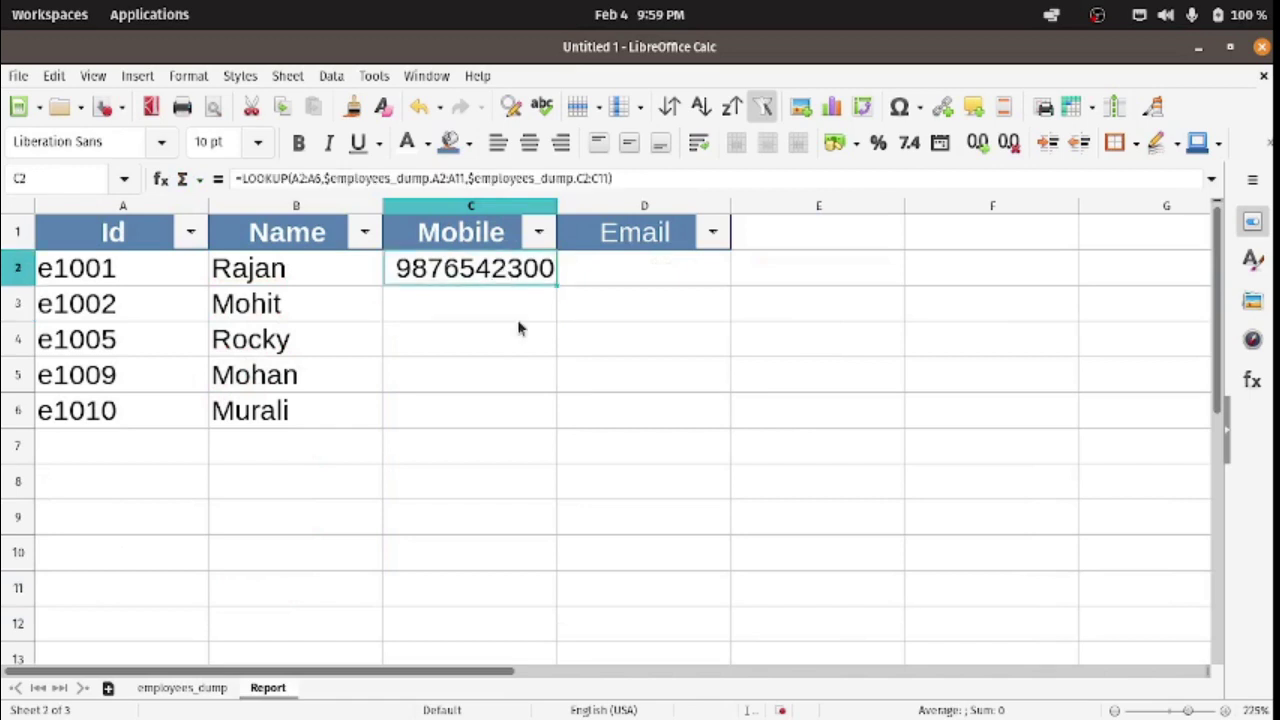
left_click(143, 689)
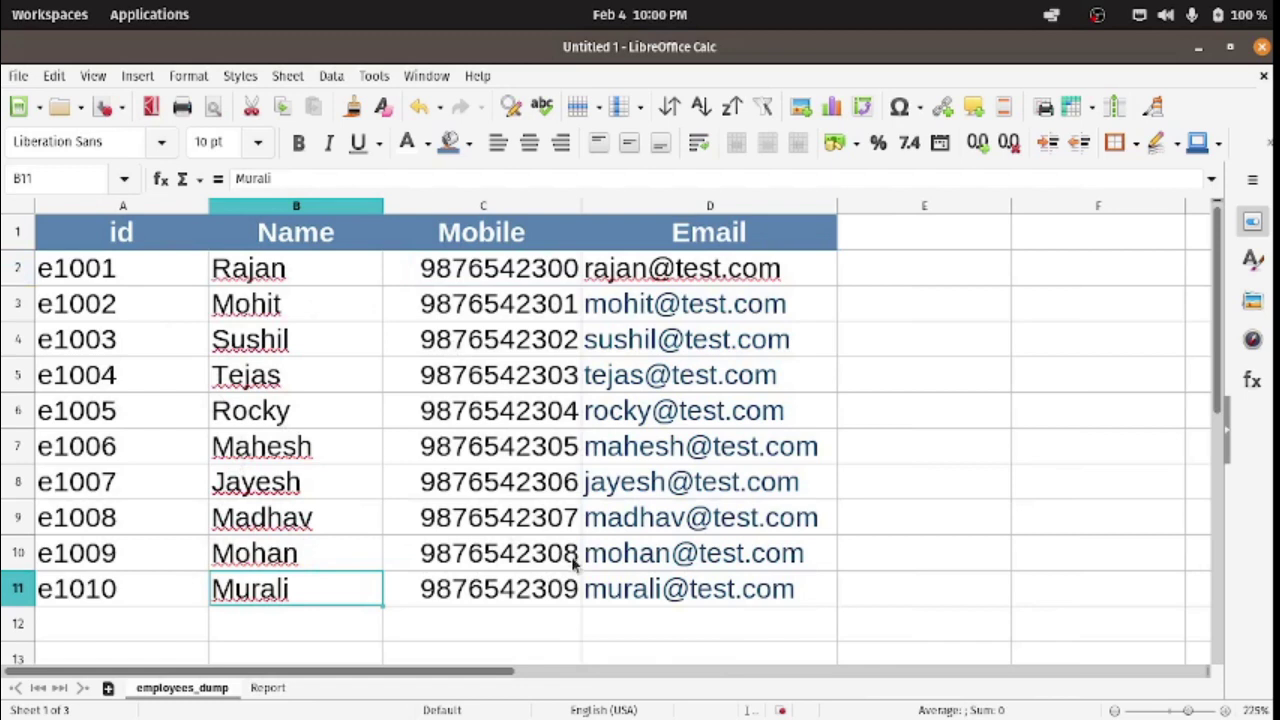
left_click(262, 688)
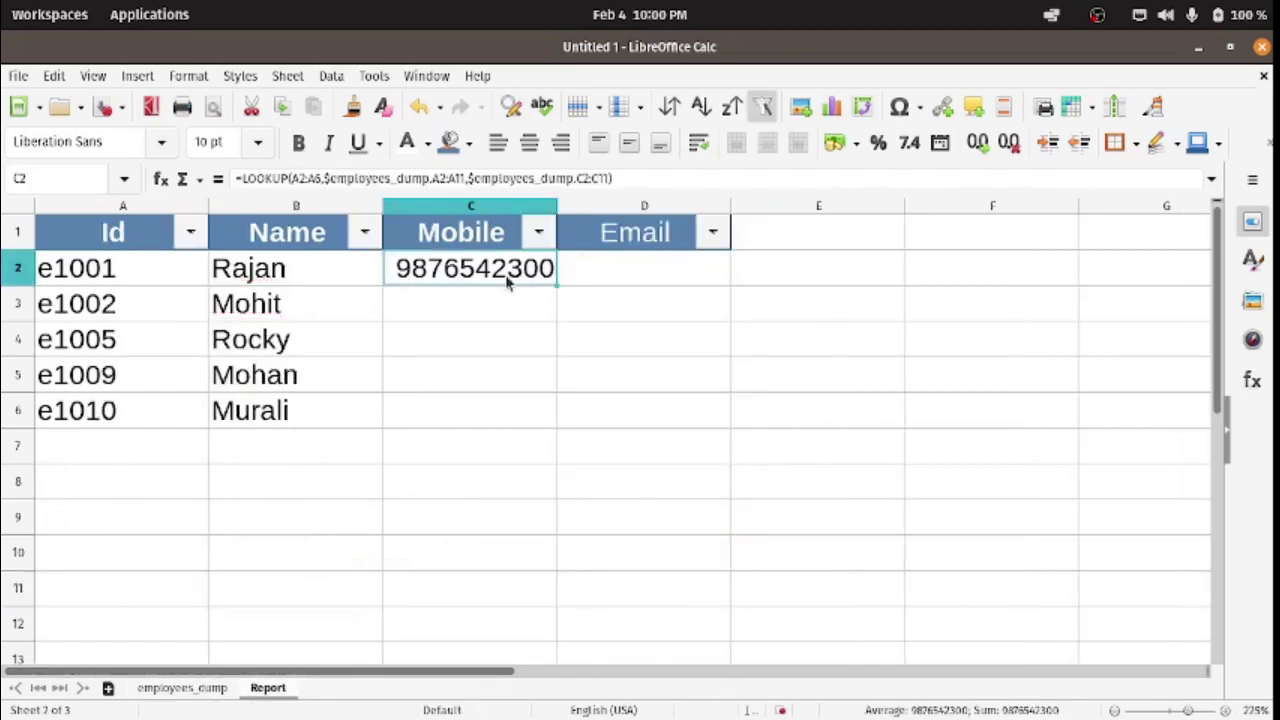
left_click_drag(556, 285, 554, 436)
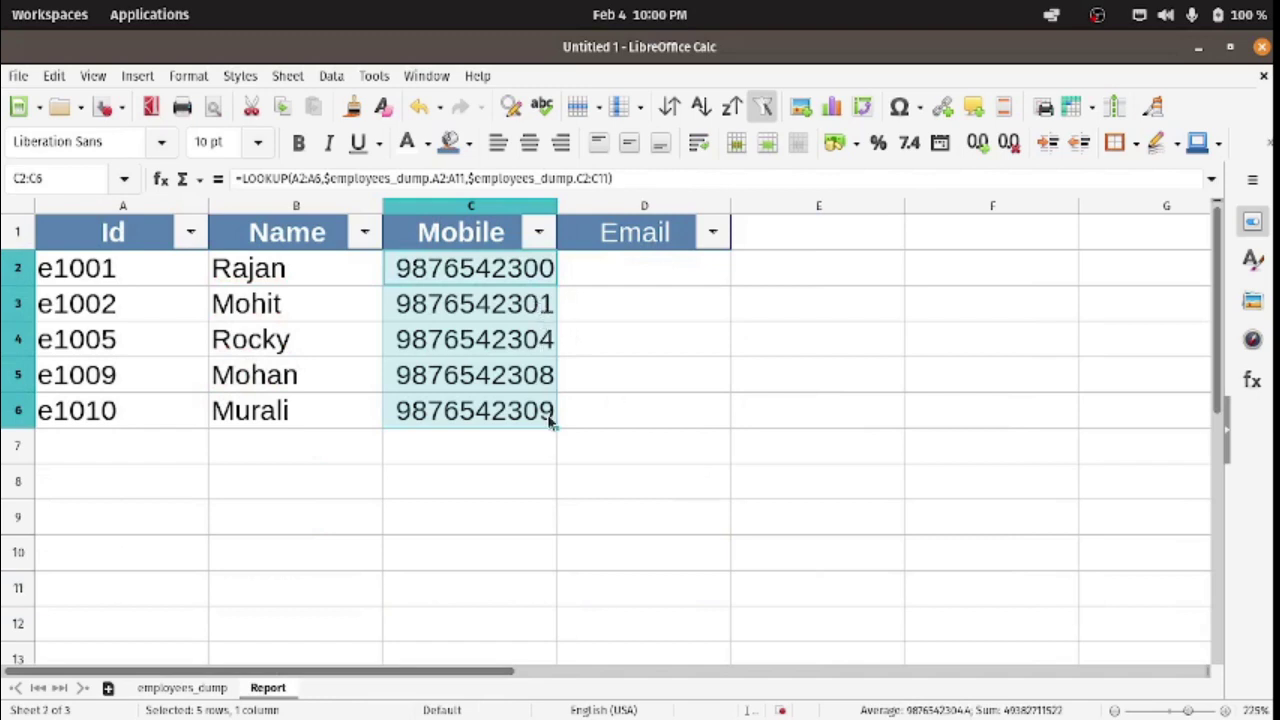
left_click(689, 388)
Start a LOOKUP formula in cell D2 under Email with A2:A6 as the search criterion.
left_click(620, 285)
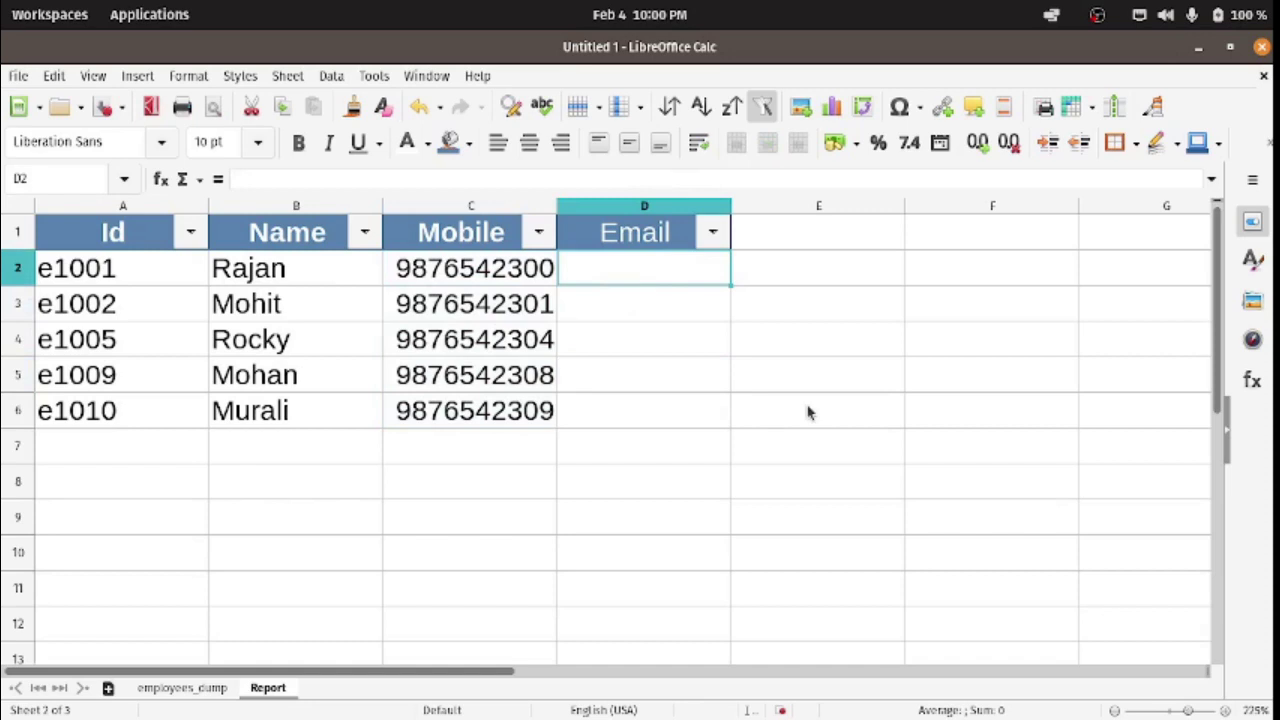
type("=l")
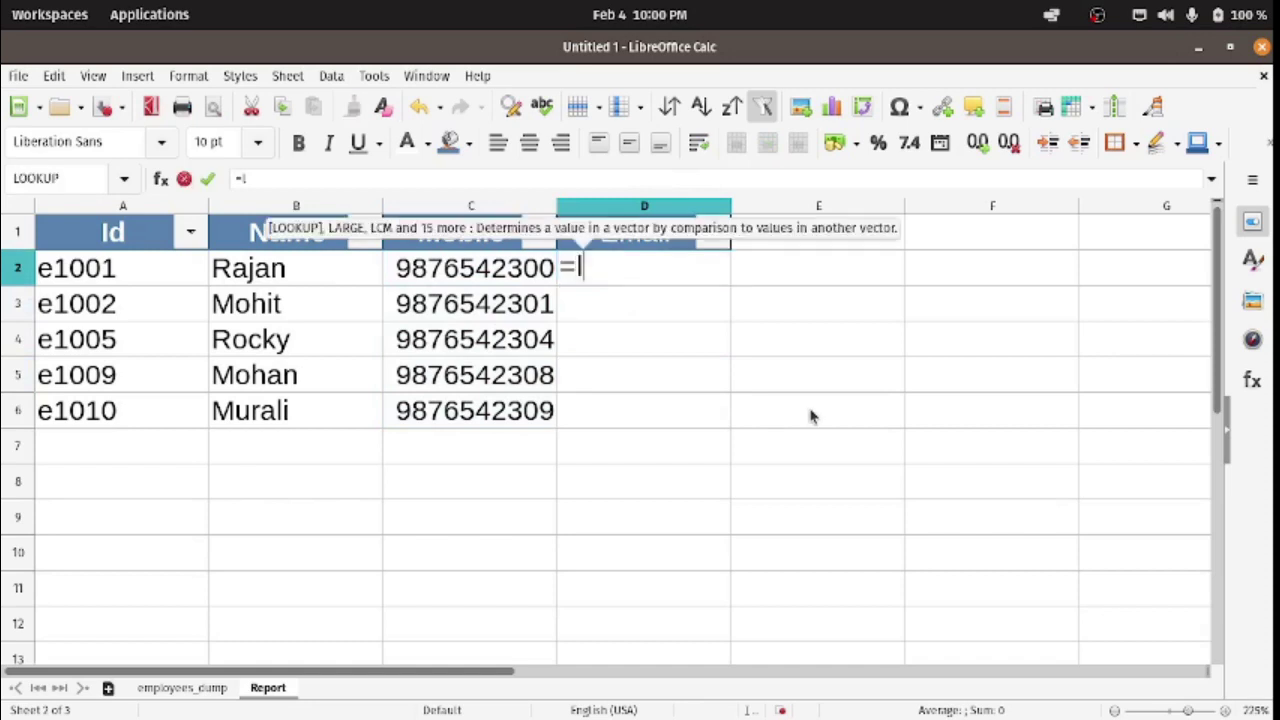
type("ook")
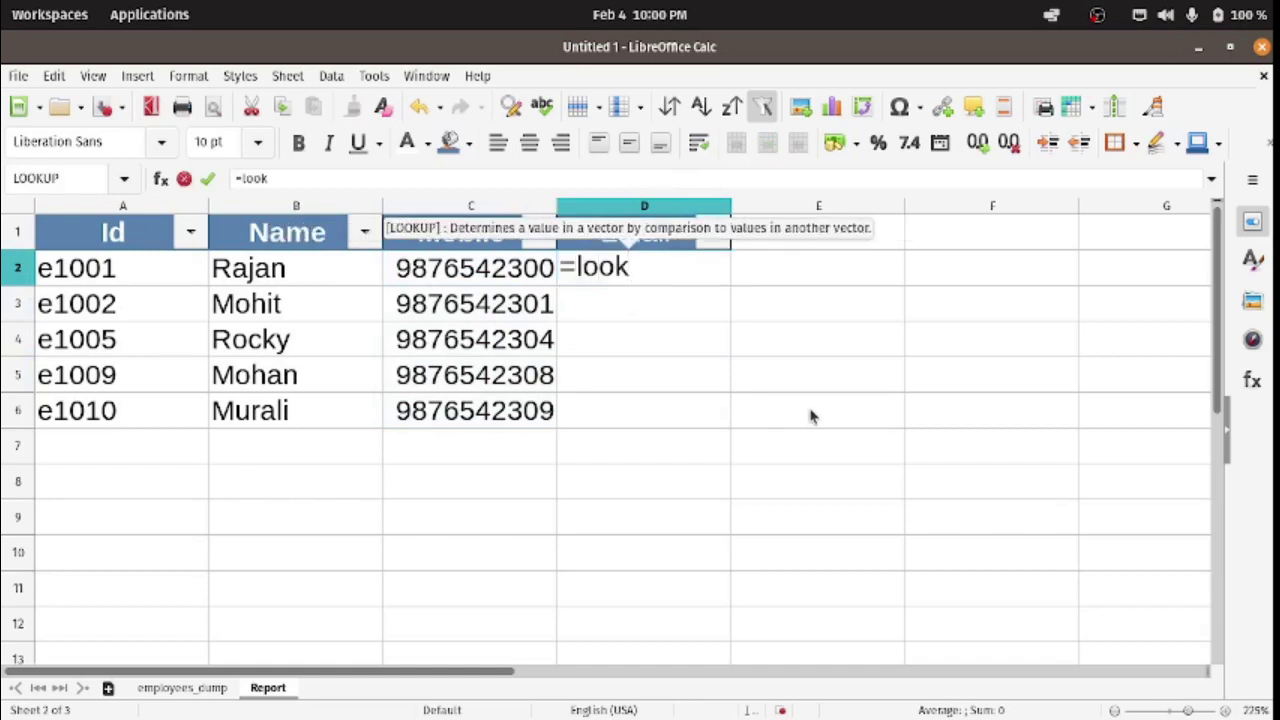
type("up(")
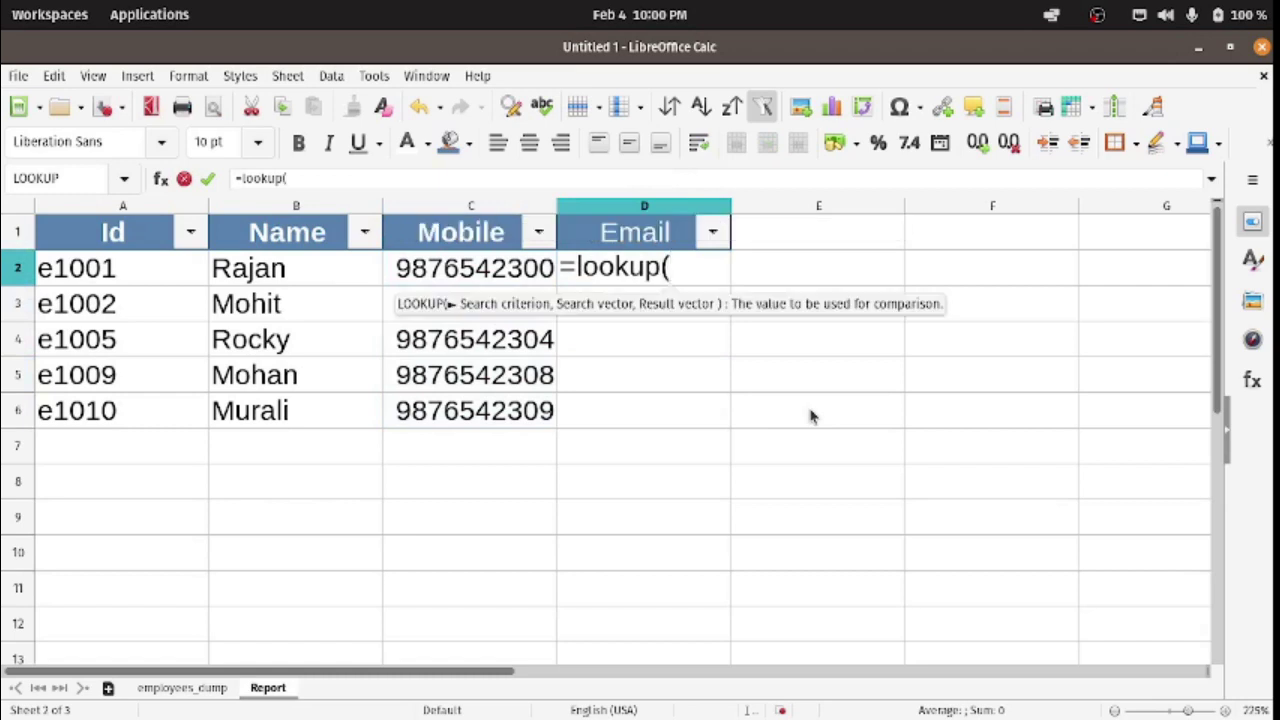
left_click_drag(90, 266, 115, 415)
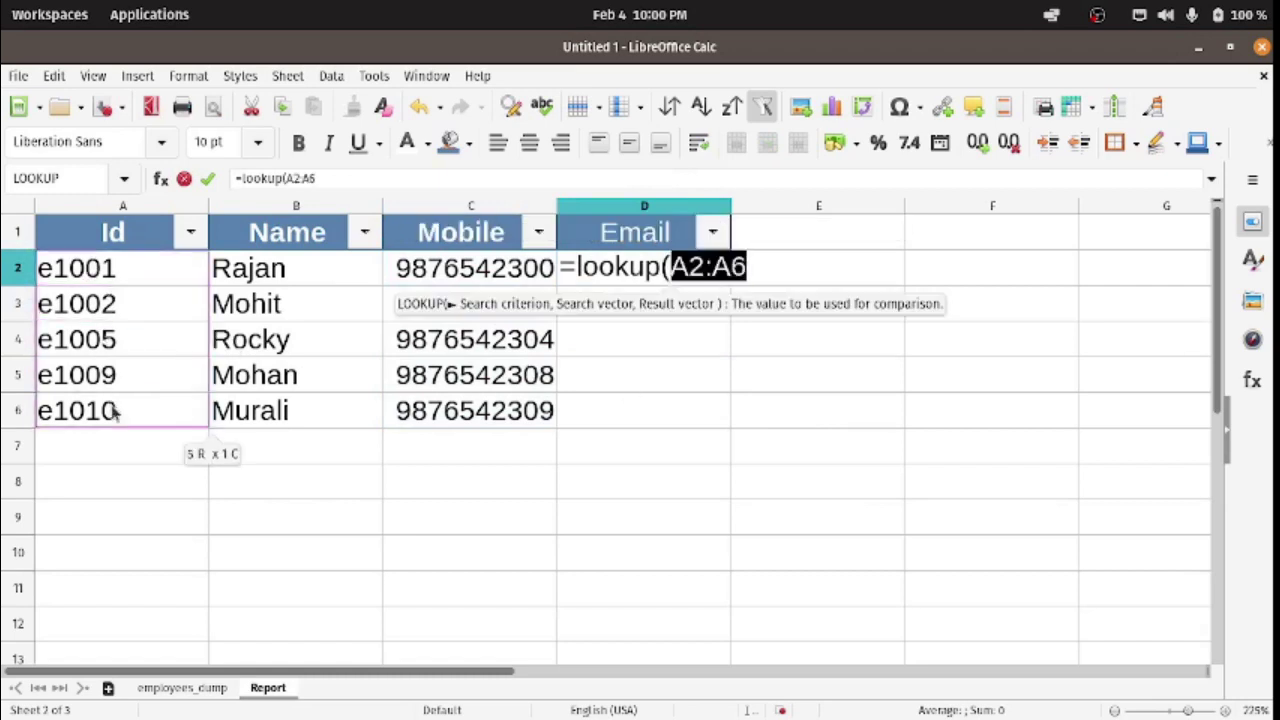
key("Right")
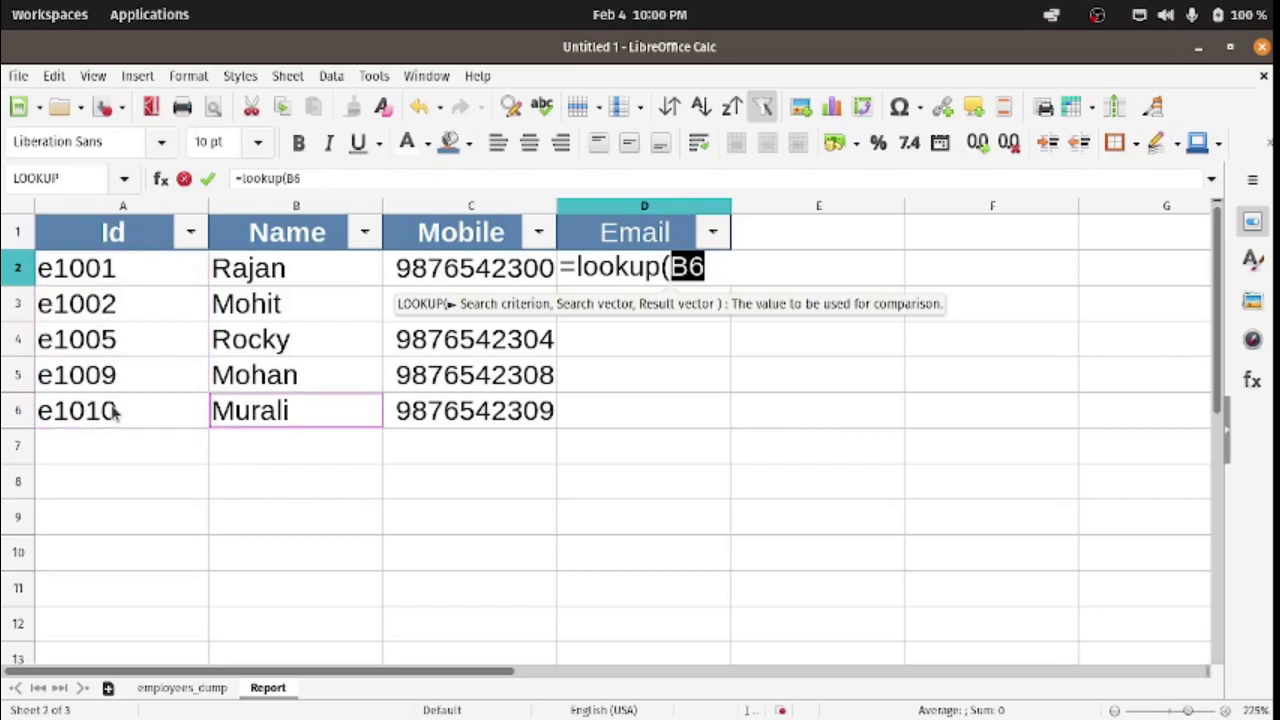
left_click_drag(45, 270, 80, 425)
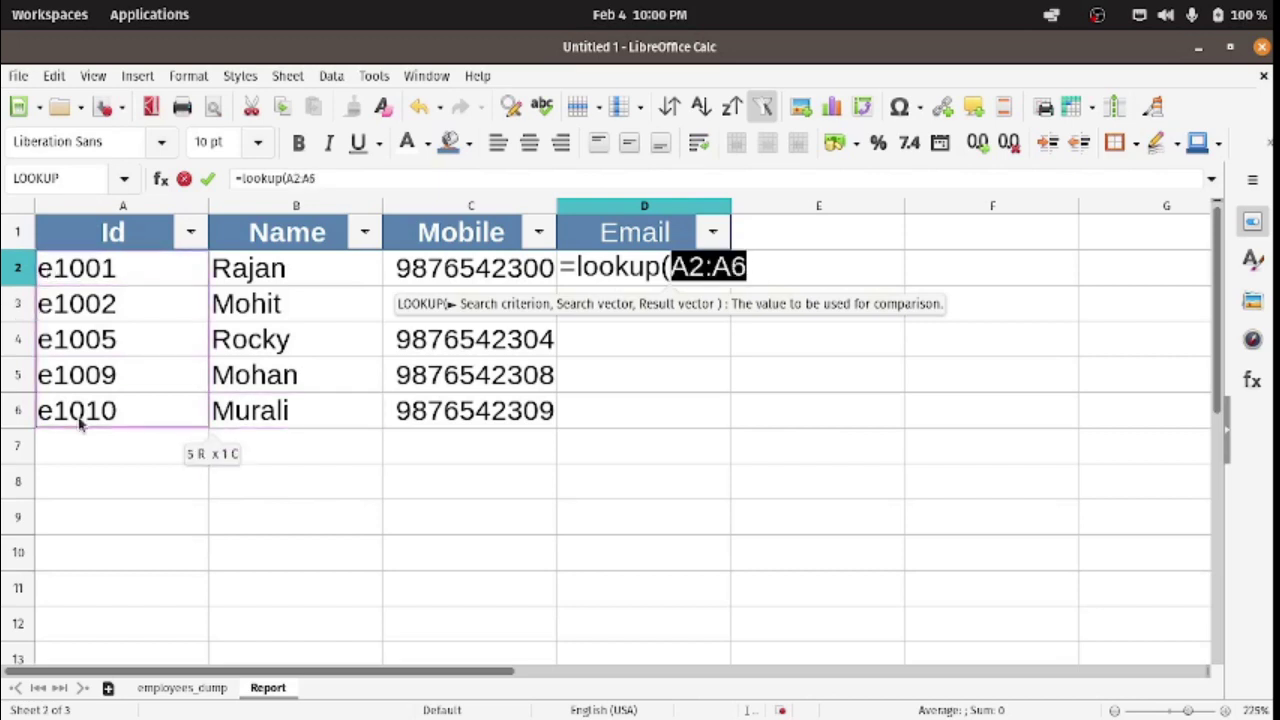
type(",")
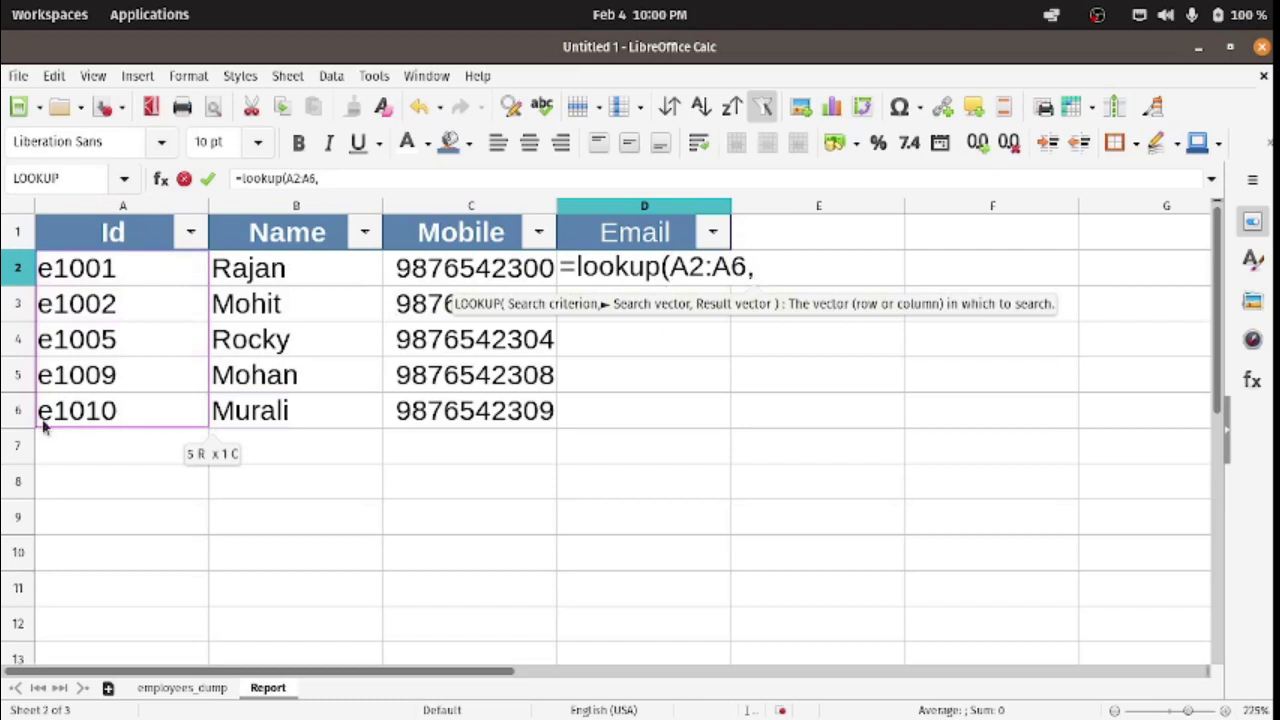
Add the id range A2:A11 of employees_dump as the search vector of the Email LOOKUP formula.
left_click(178, 688)
left_click_drag(137, 271, 143, 601)
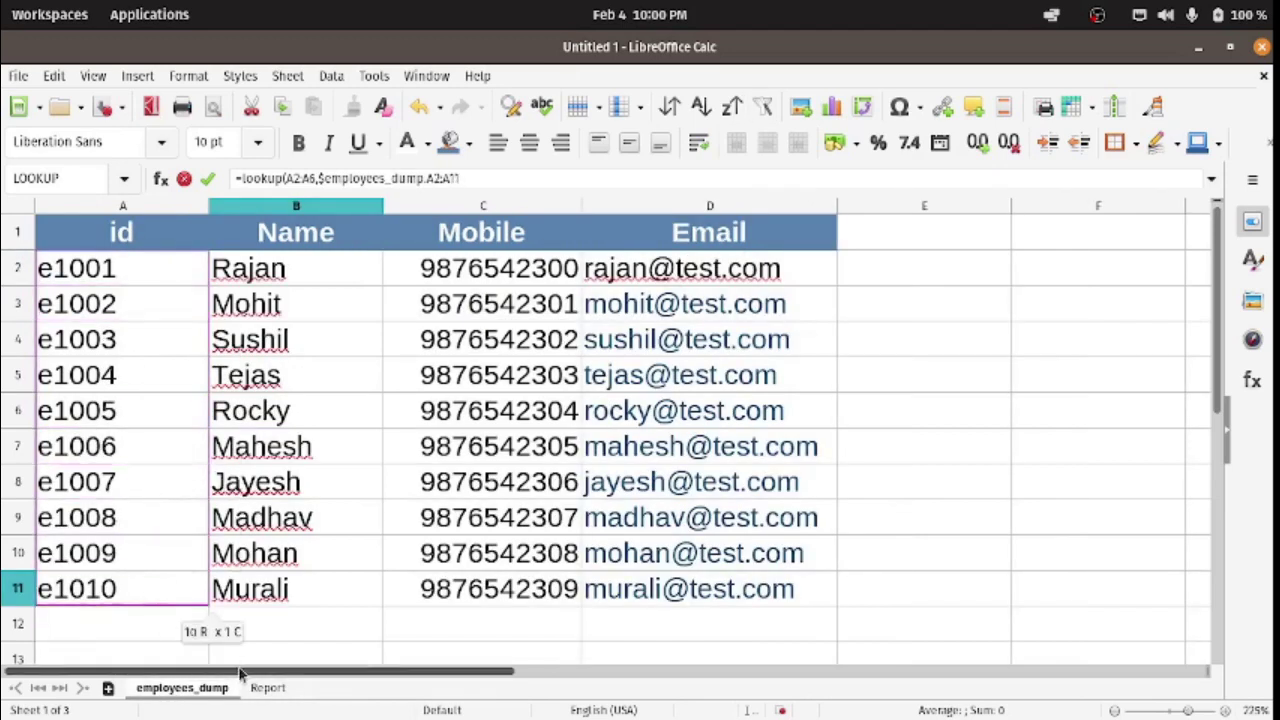
left_click(267, 688)
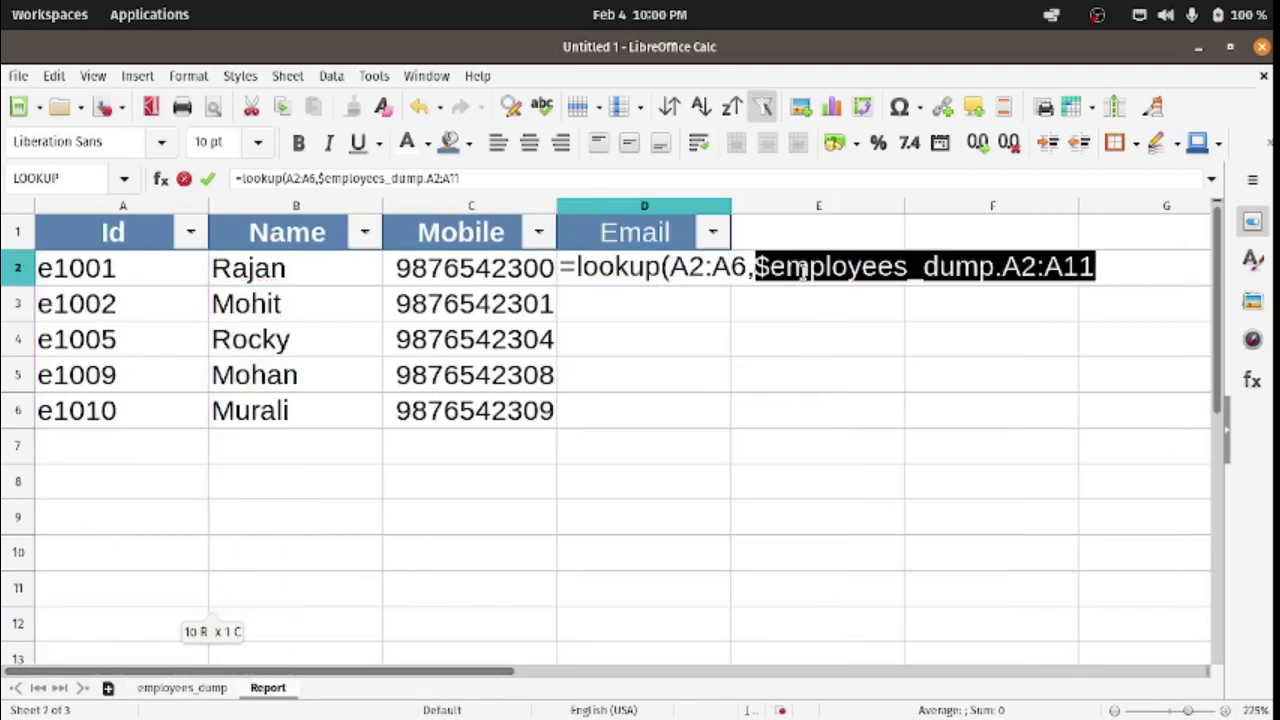
type(",")
Add the email range D2:D11 of employees_dump as the result vector and complete the Email LOOKUP formula.
left_click(178, 689)
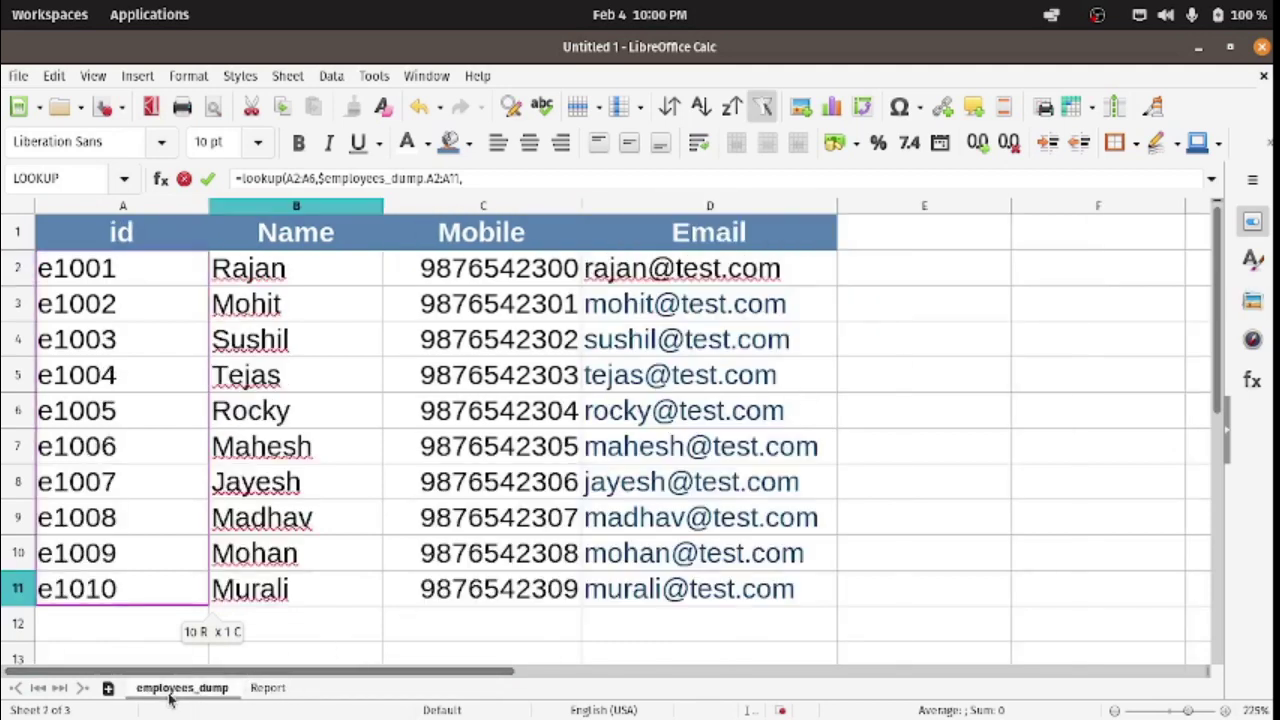
left_click_drag(706, 272, 697, 585)
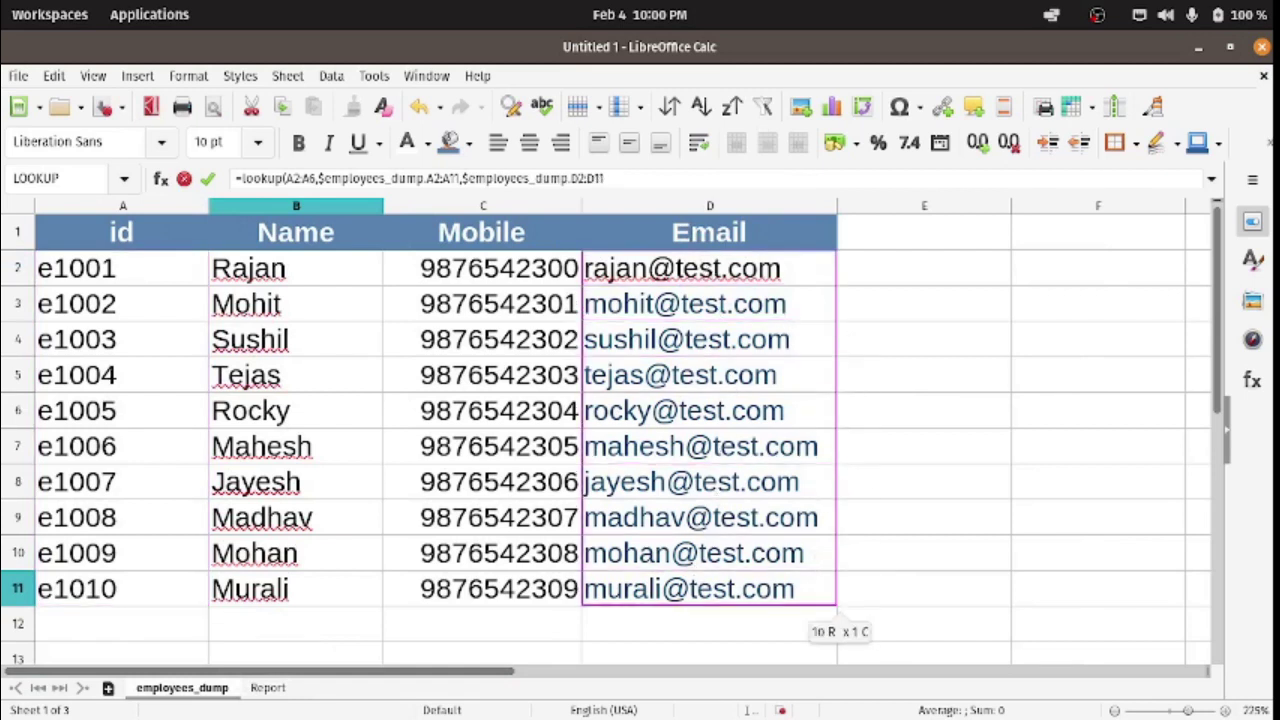
left_click(272, 693)
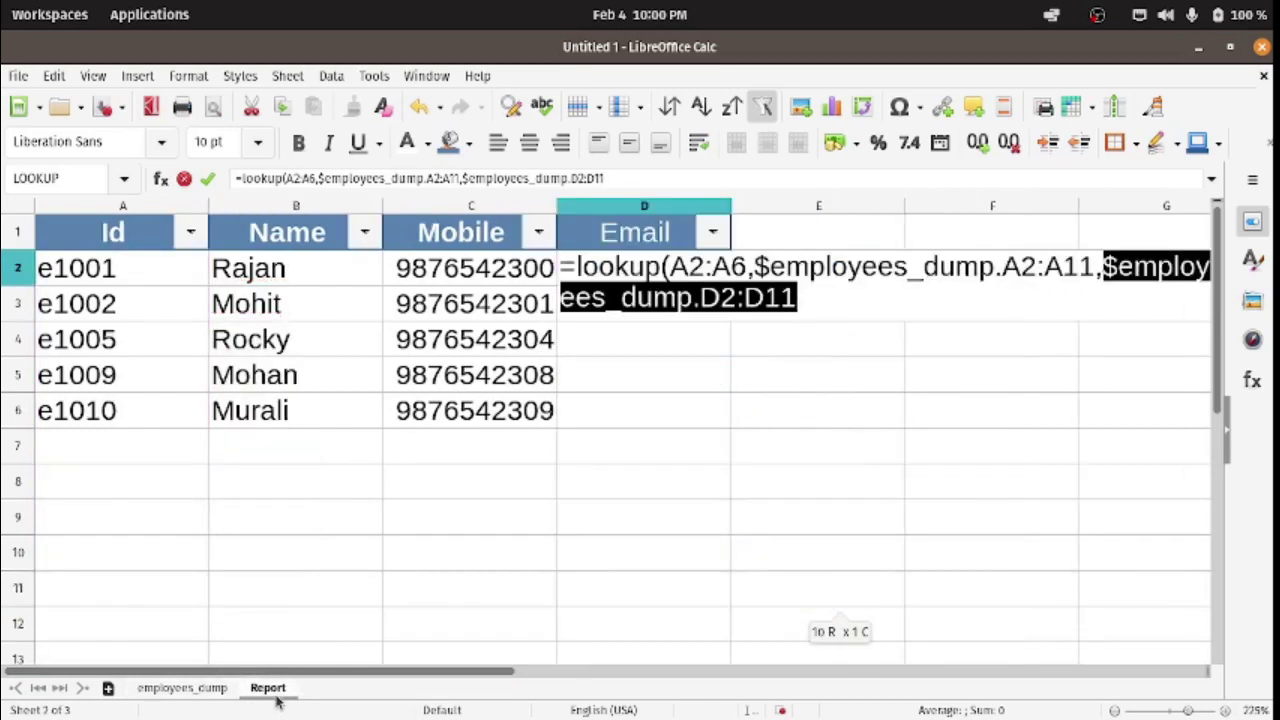
type(")")
key("Return")
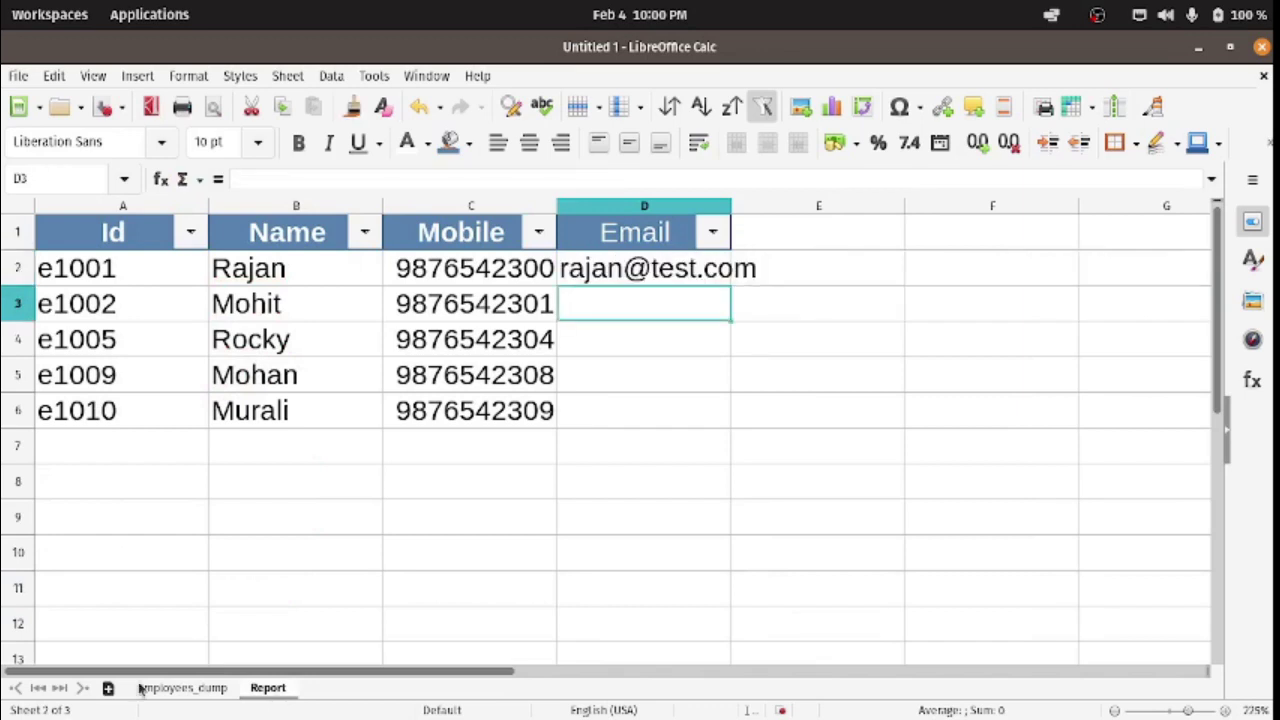
Fill the Email lookup formula from D2 down to D6 and widen column D to fit the full addresses.
left_click(720, 282)
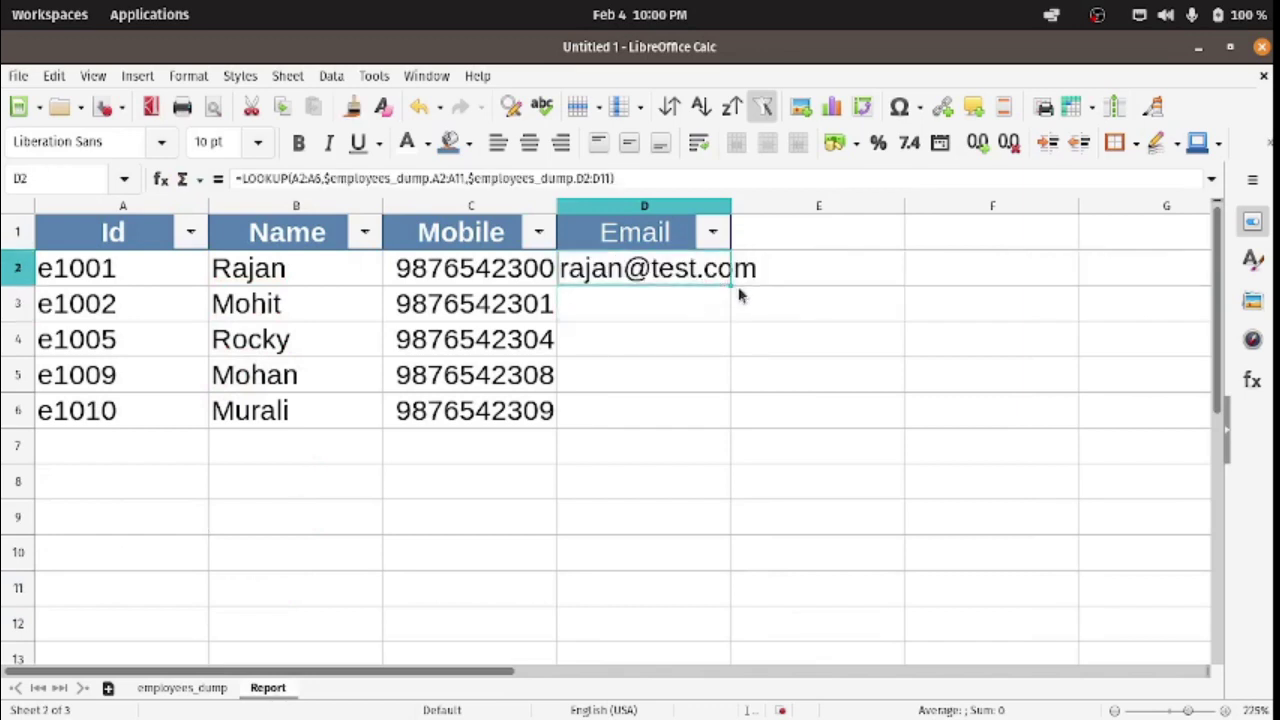
left_click_drag(731, 286, 737, 415)
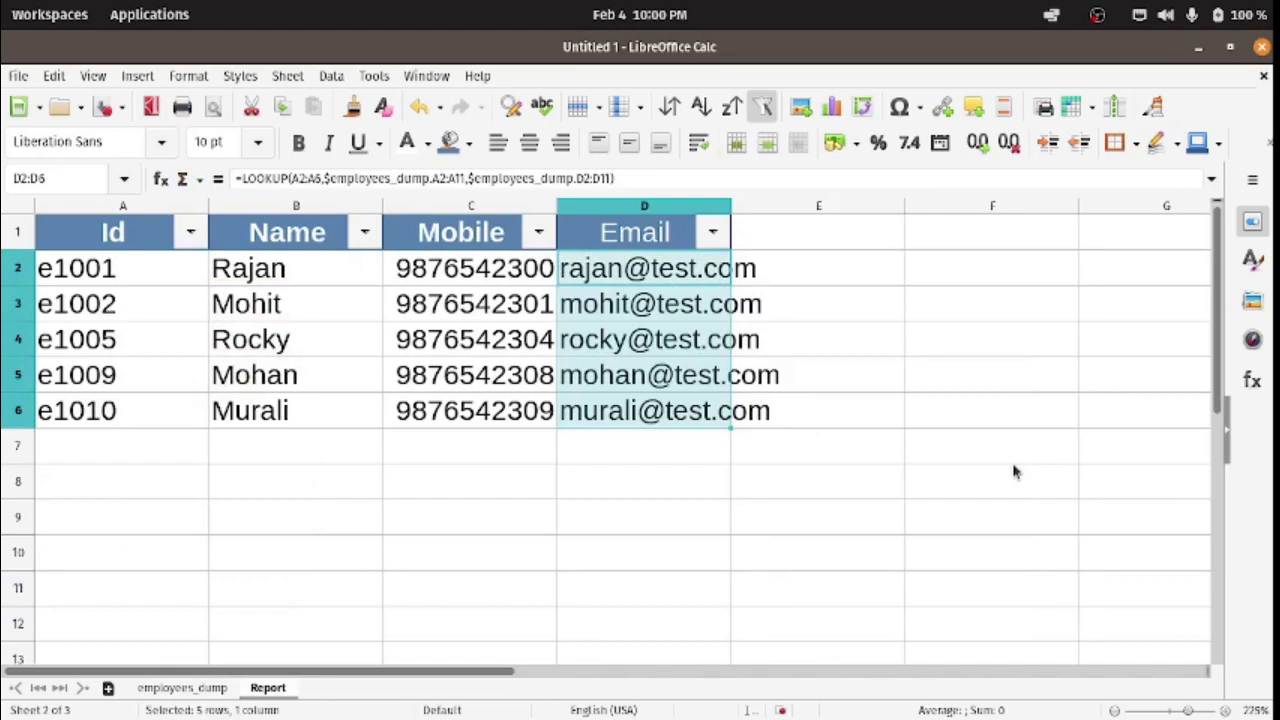
left_click_drag(731, 210, 805, 212)
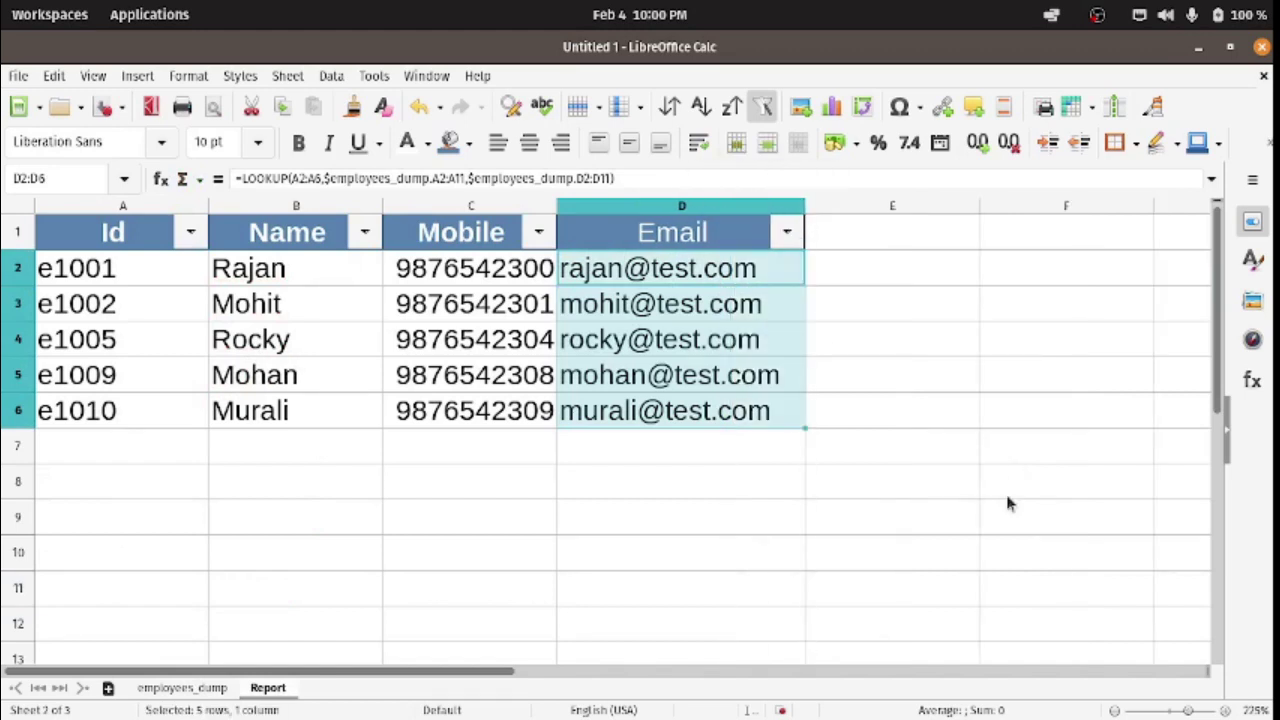